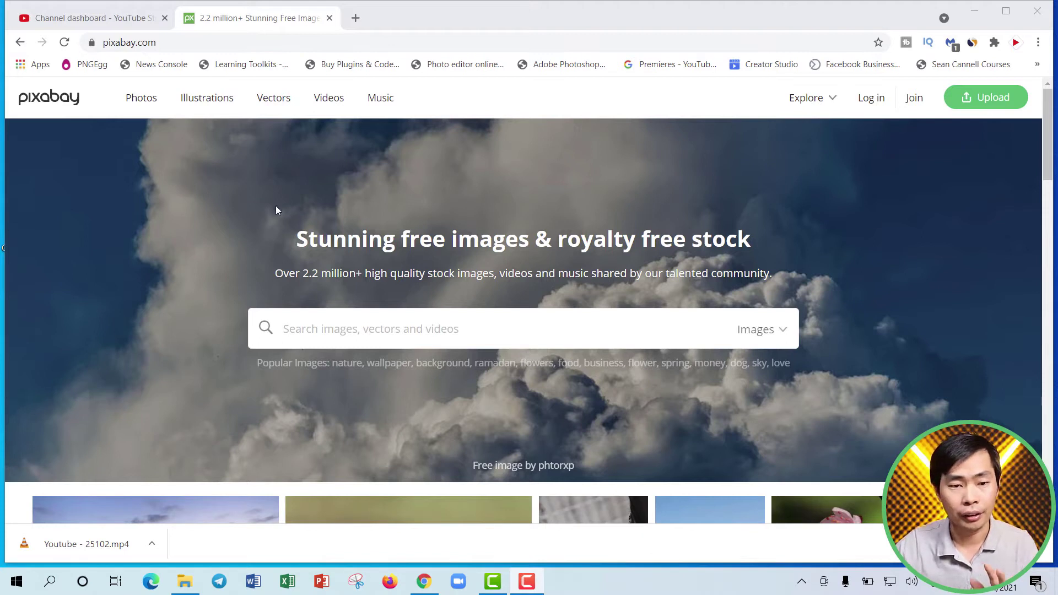
- Search Pixabay's videos for "youtube endscreen"
left_click(783, 331)
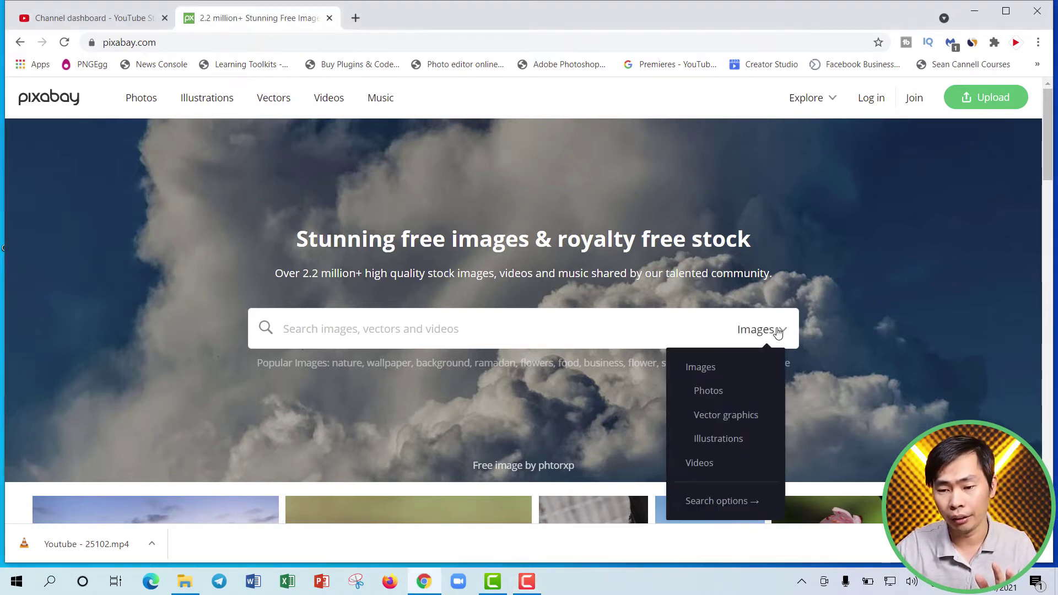
left_click(700, 463)
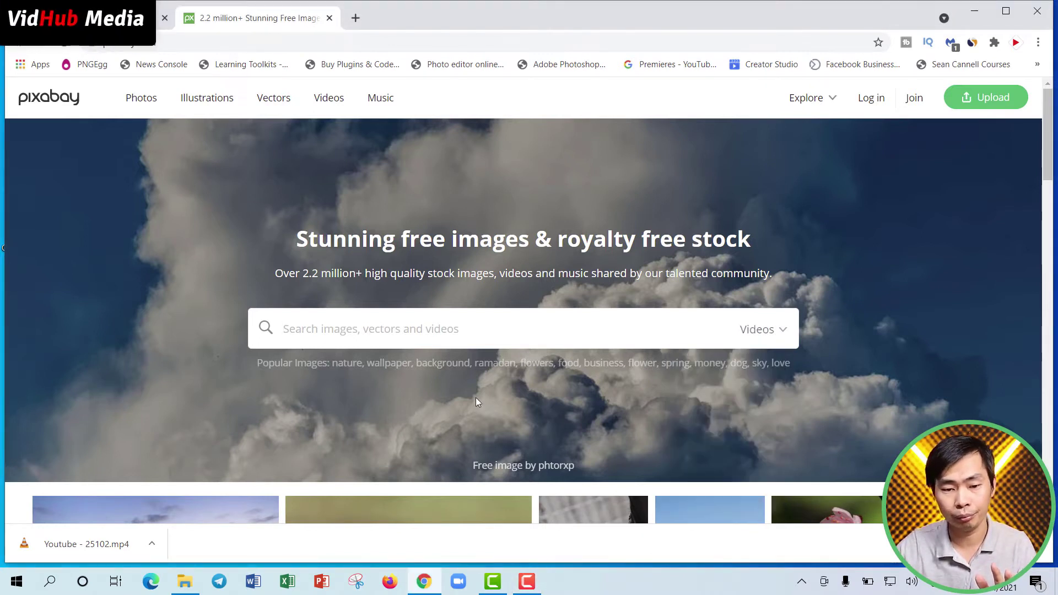
type("you")
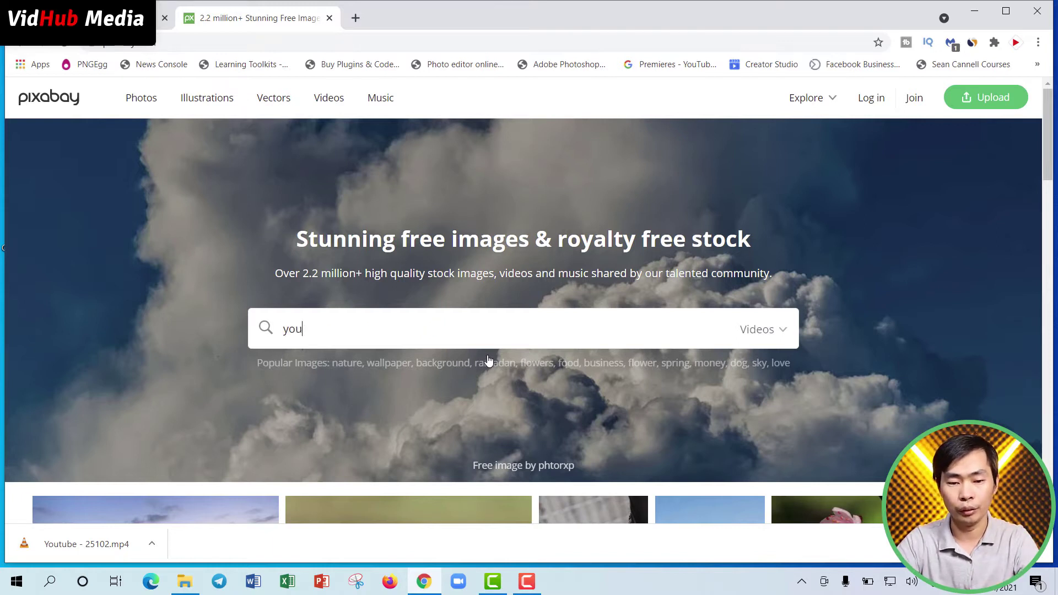
type("tube end")
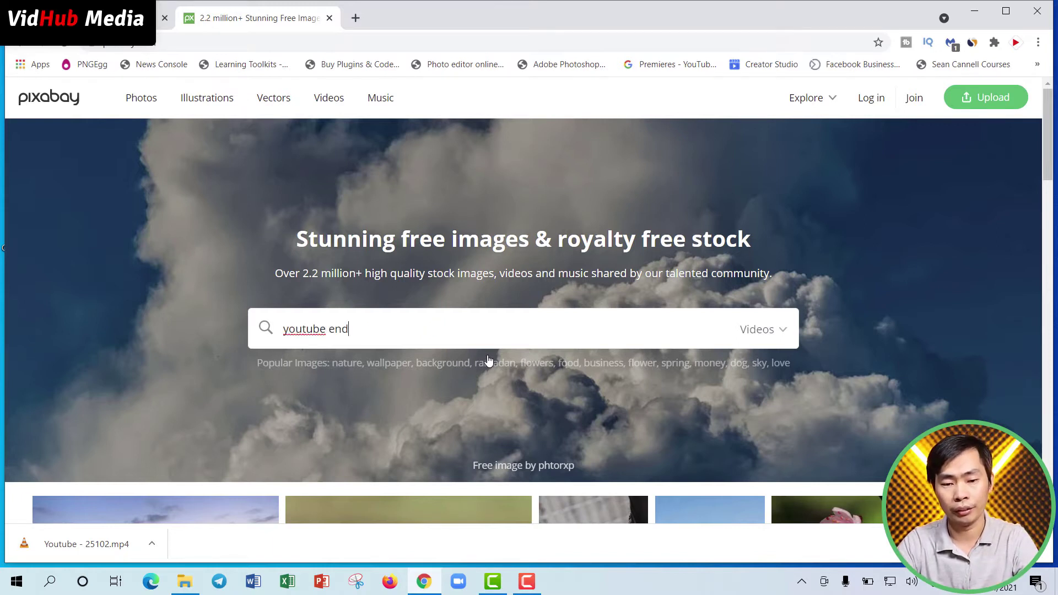
type("screen")
key("Return")
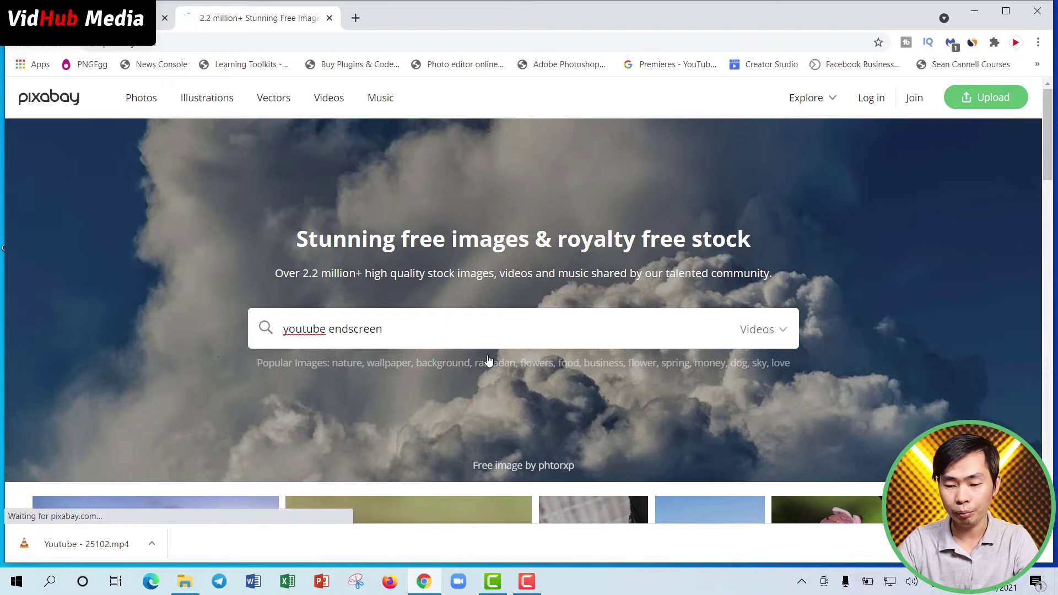
- Open the dark "Thank you for watching" video from the results and show its free download sizes
scroll(524, 369, "down", 3)
scroll(528, 371, "down", 2)
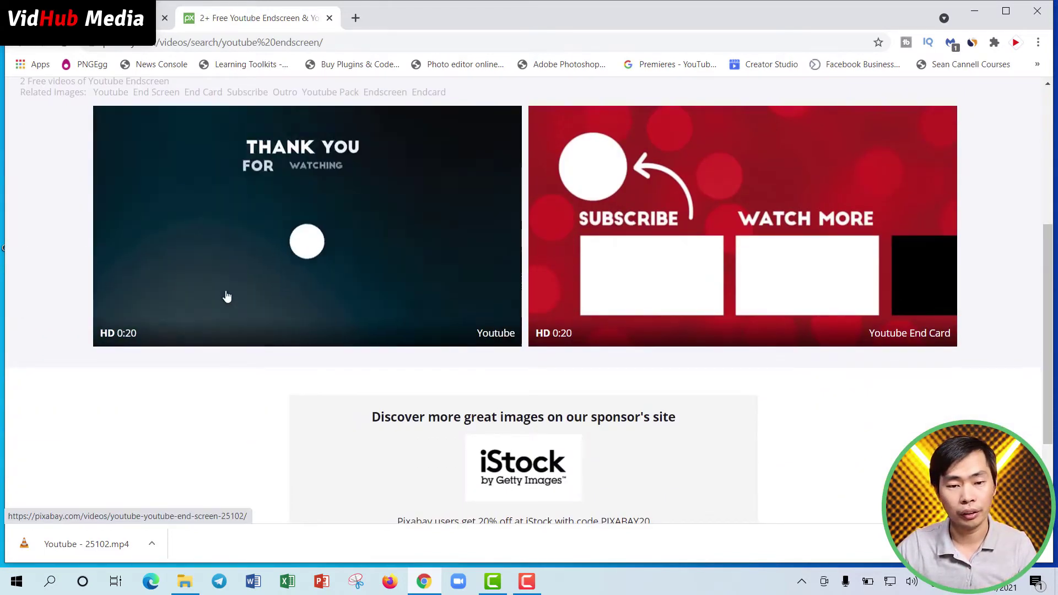
left_click(425, 279)
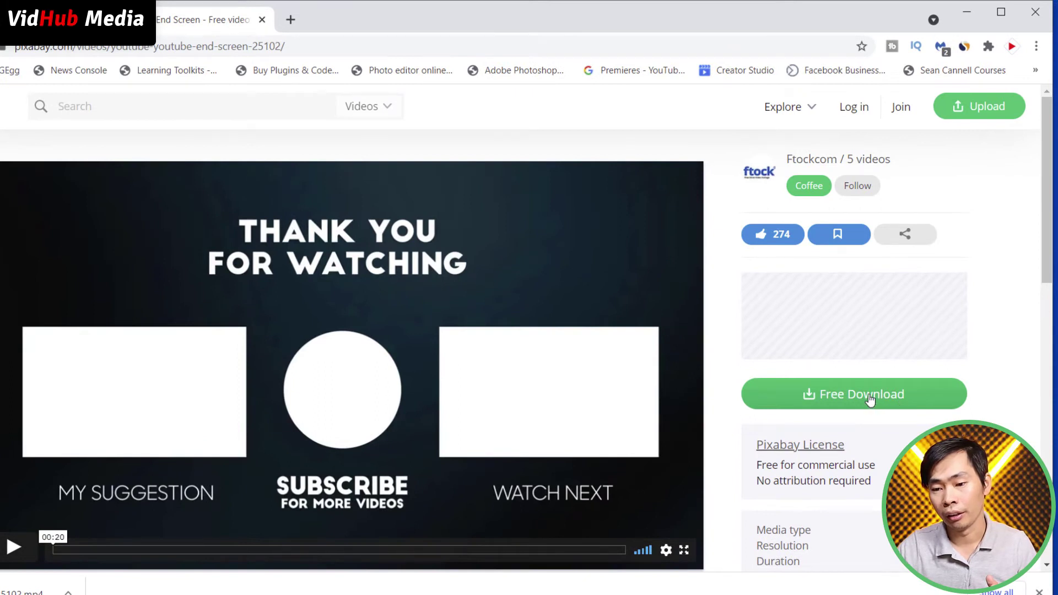
left_click(916, 400)
scroll(993, 396, "down", 1)
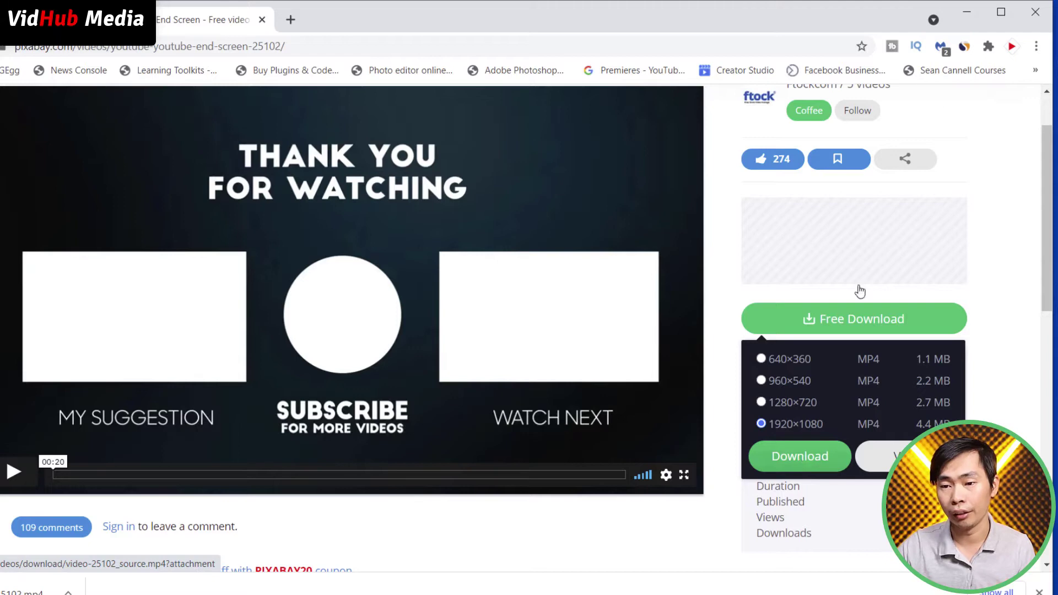
- Play Youtube - 25102.mp4 from the Downloads folder to preview the end screen, and close the player
left_click(967, 11)
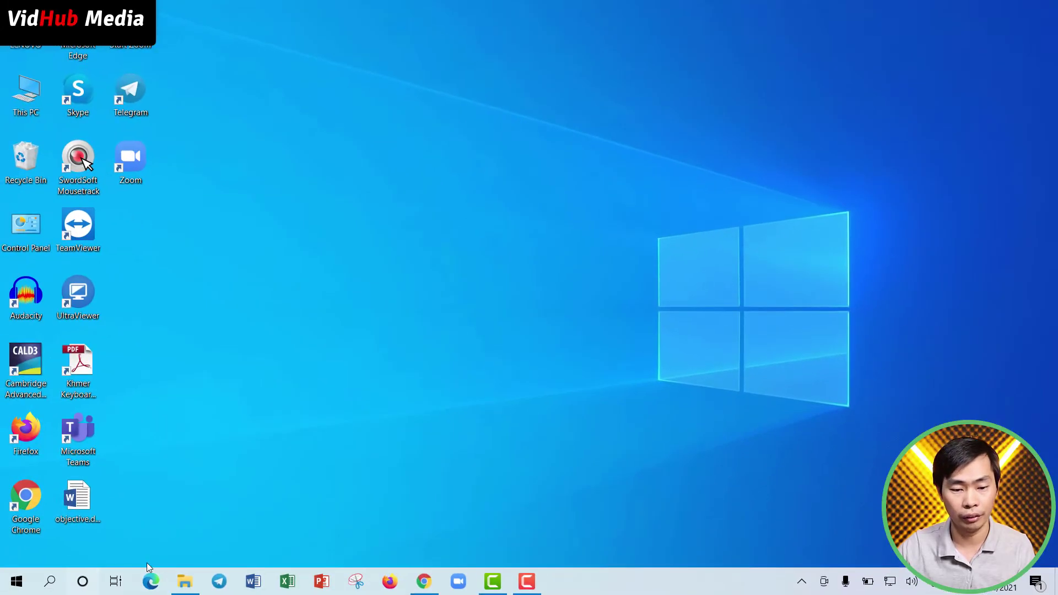
left_click(185, 582)
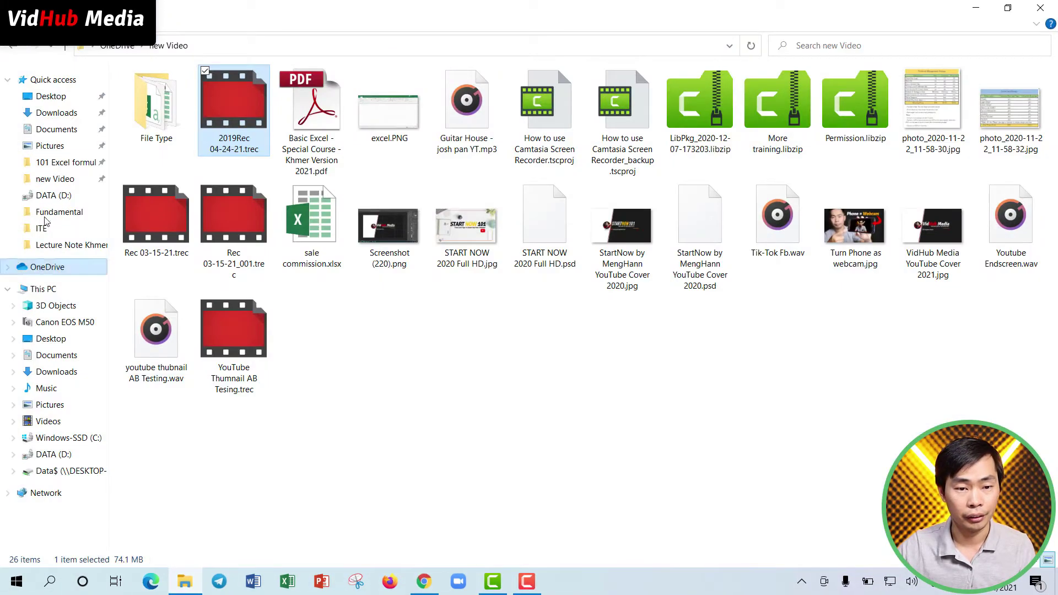
left_click(69, 114)
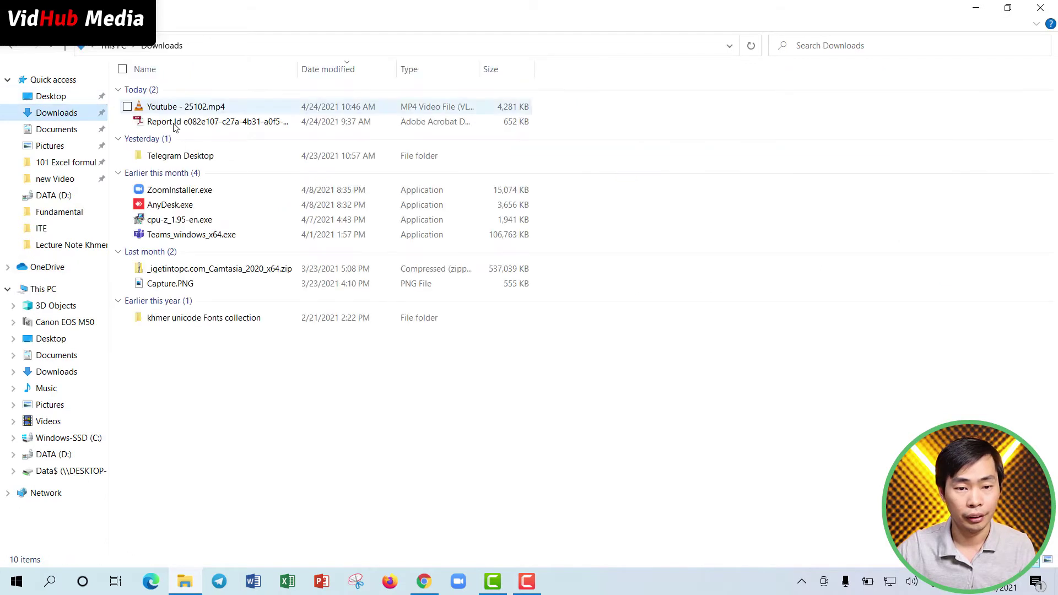
left_click(222, 109)
double_click(221, 109)
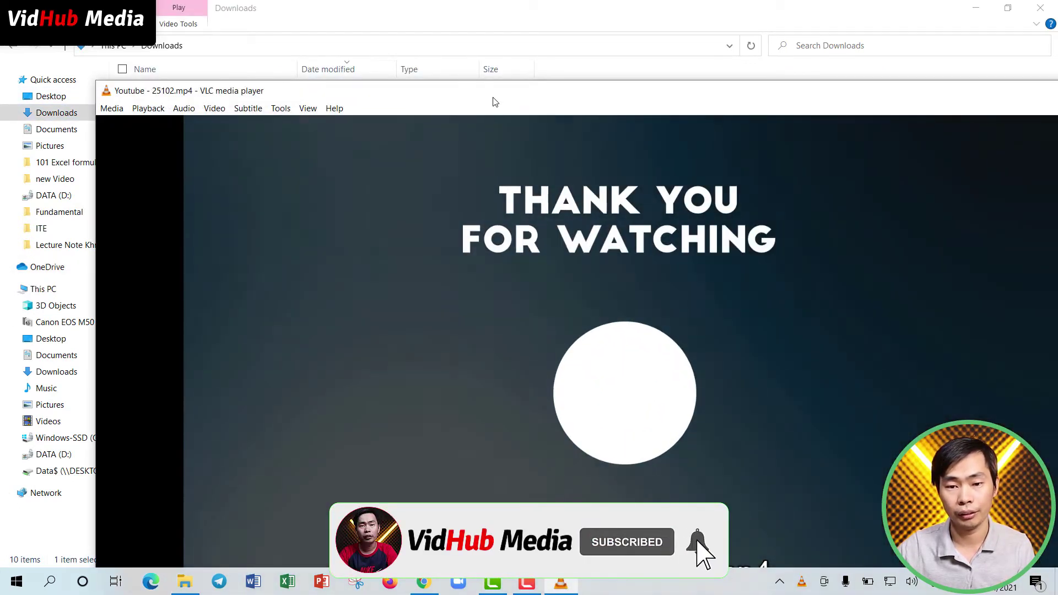
left_click_drag(495, 102, 449, 19)
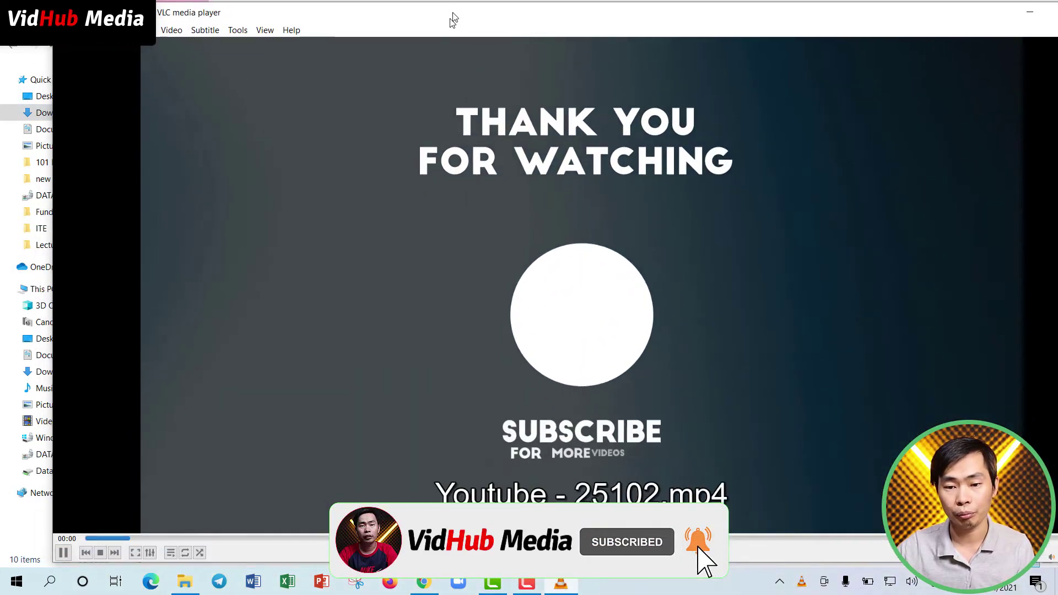
left_click_drag(985, 20, 903, 44)
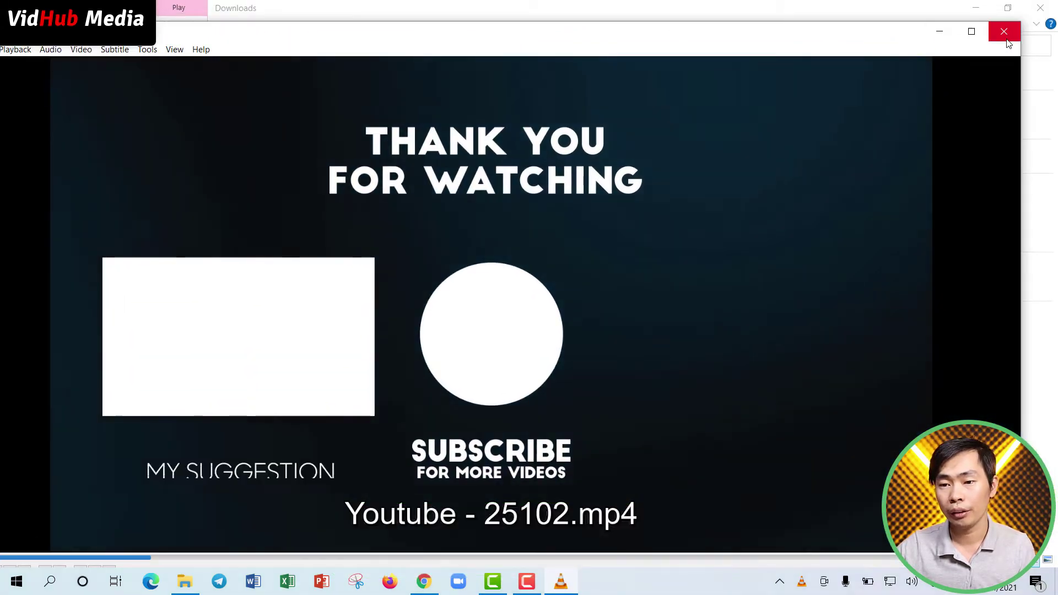
left_click(1010, 31)
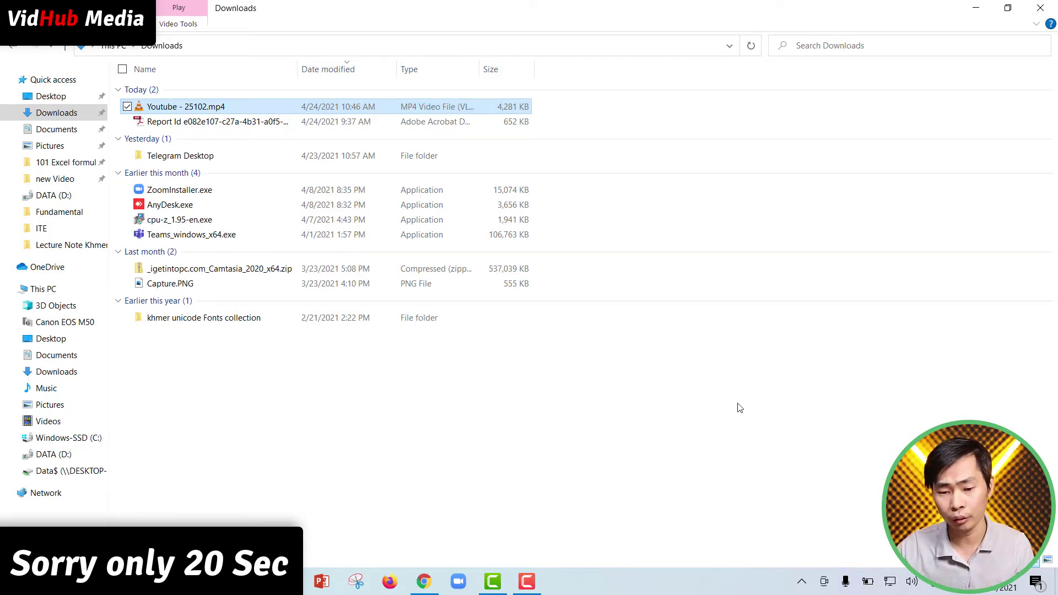
- Switch to Camtasia, set the playhead to 0:01:00;13, and import Youtube - 25102.mp4 from the Downloads folder into the Media Bin
left_click(492, 581)
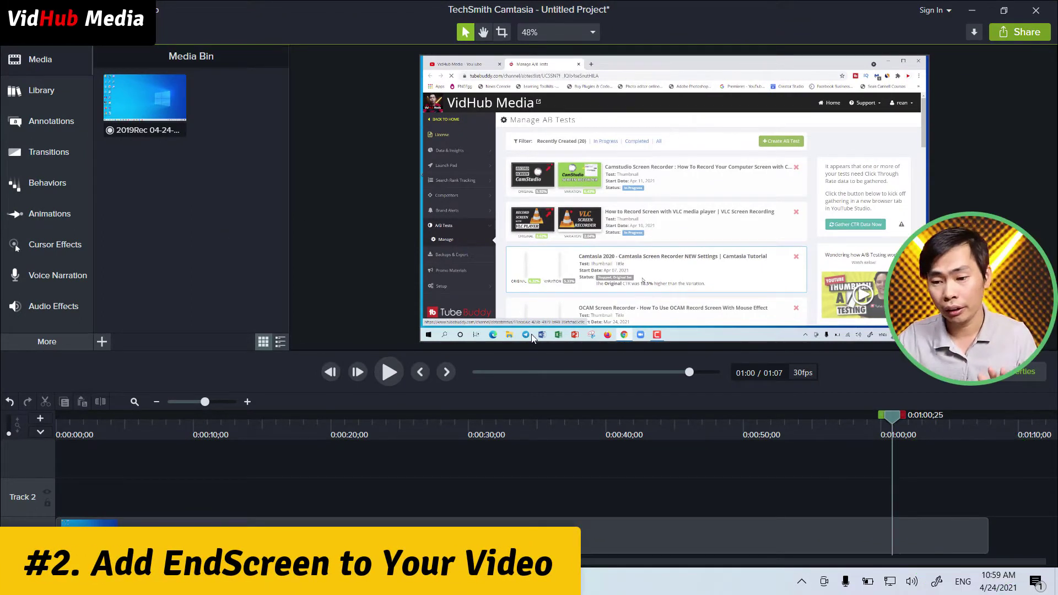
left_click_drag(894, 412, 888, 537)
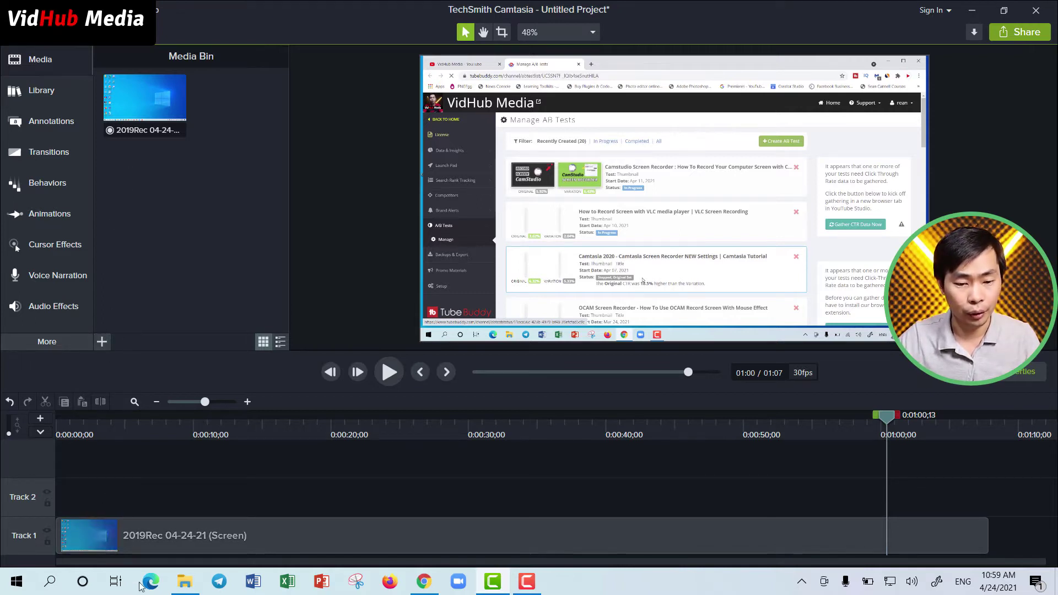
left_click(185, 582)
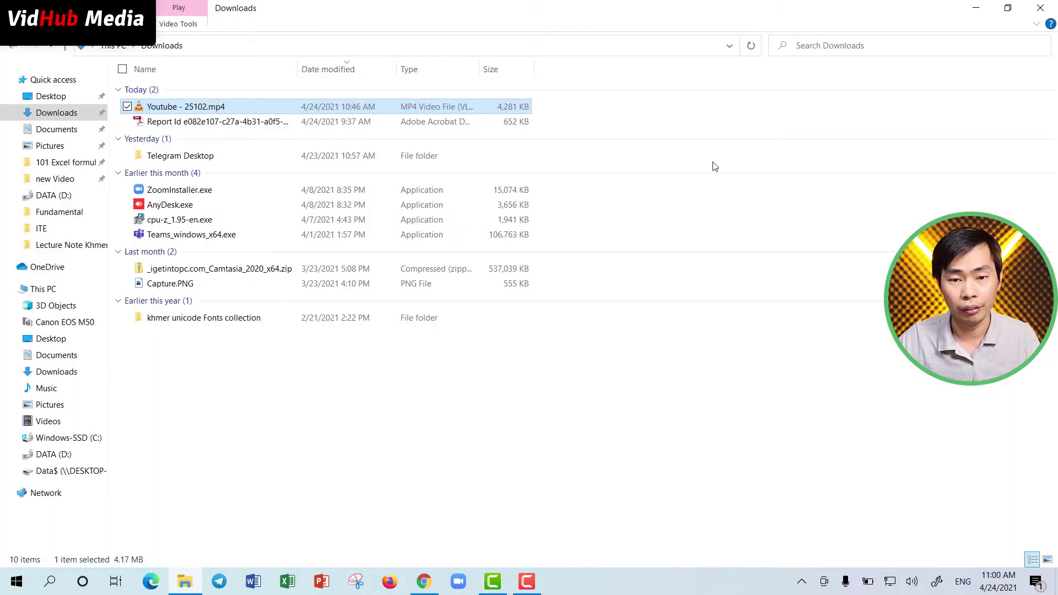
double_click(714, 25)
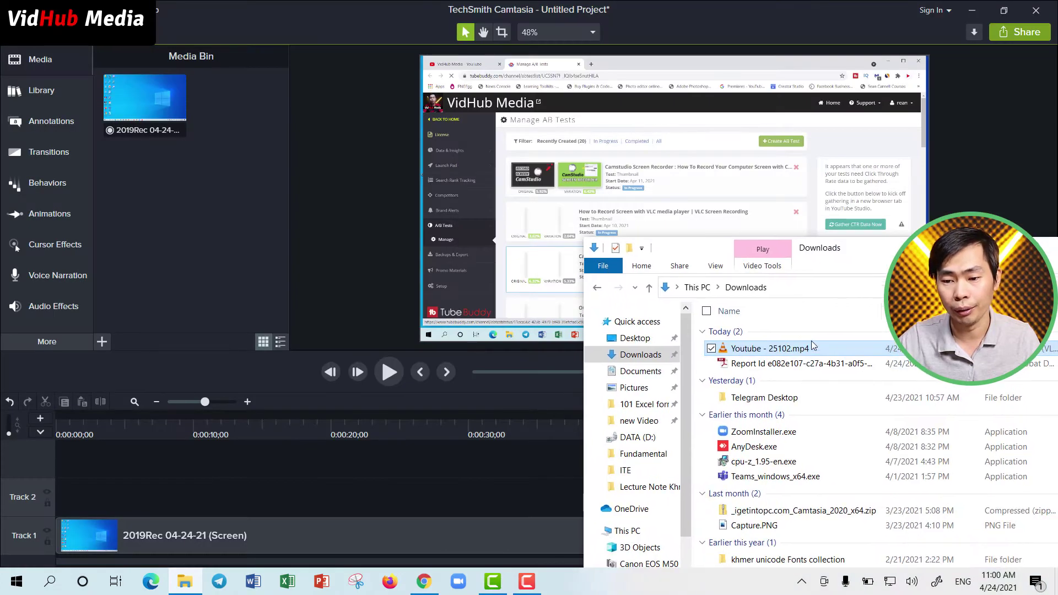
left_click_drag(797, 349, 201, 207)
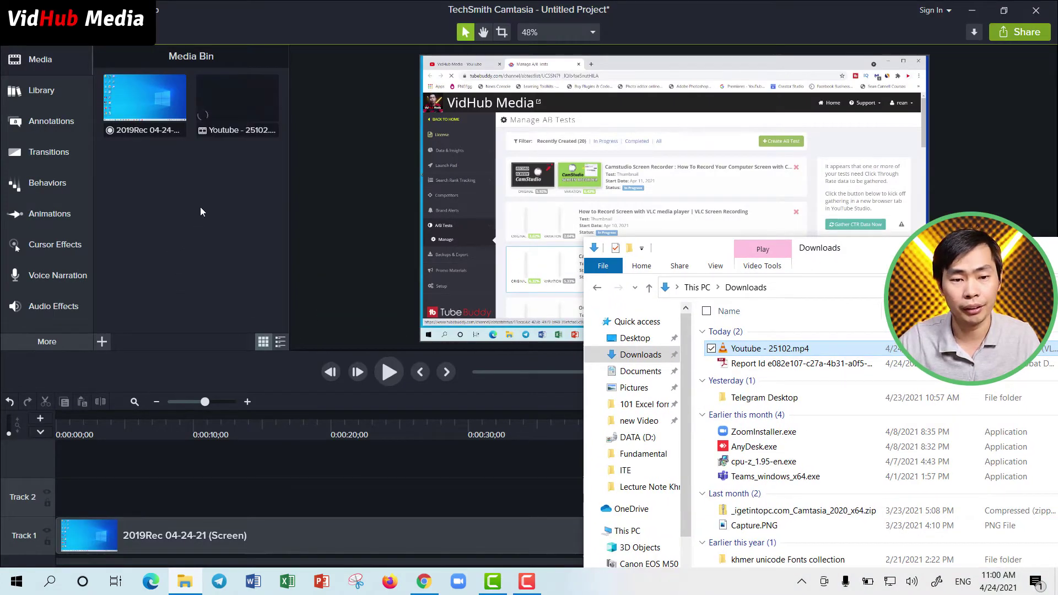
left_click(196, 238)
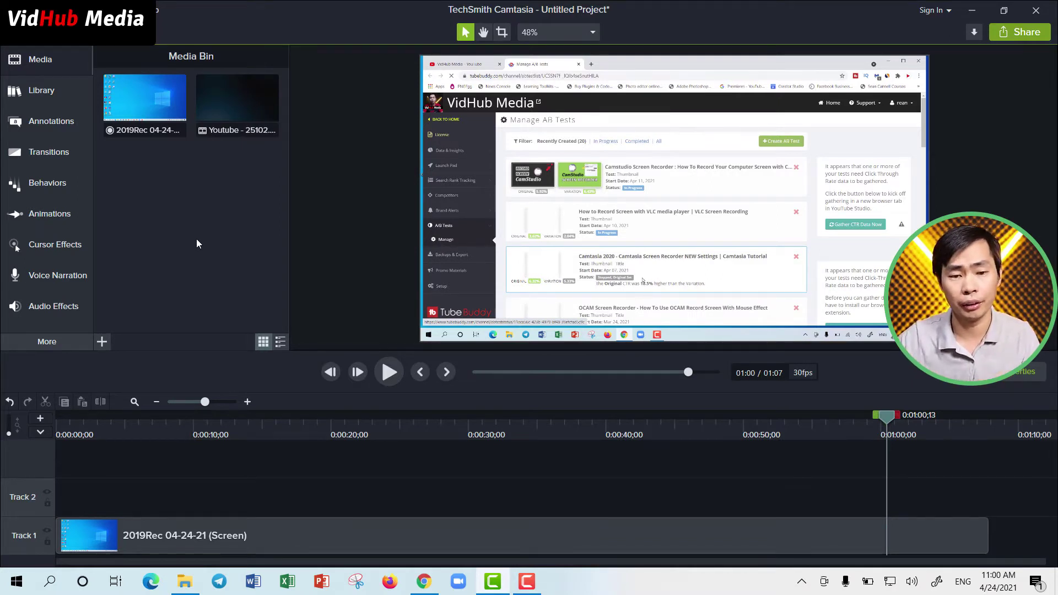
- Place the Youtube - 25102 clip on Track 2 starting at 0:01:00;13 and scrub through it to 0:01:08;14
left_click_drag(236, 108, 624, 510)
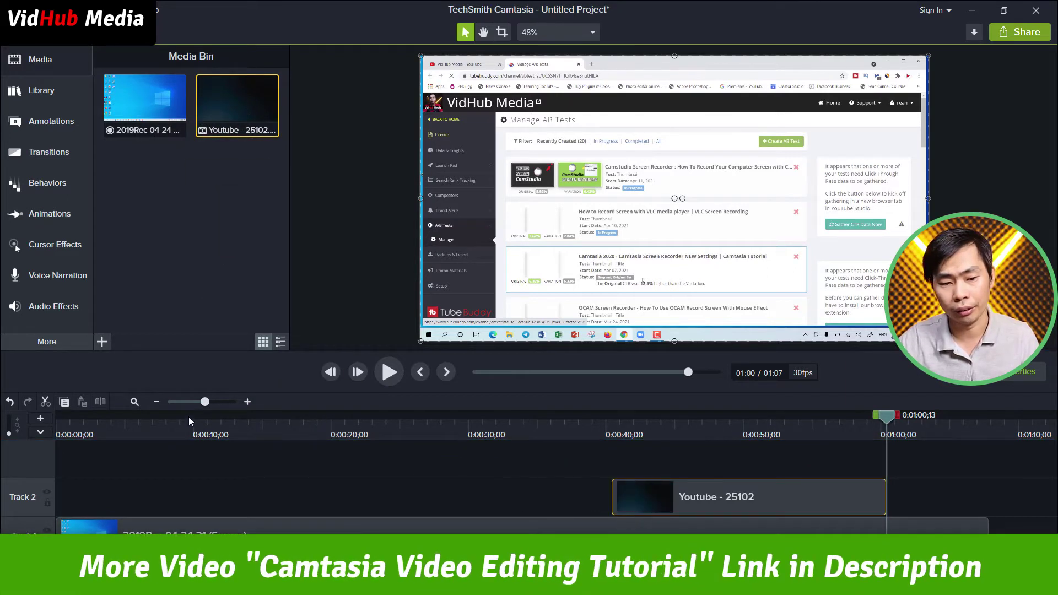
left_click(158, 401)
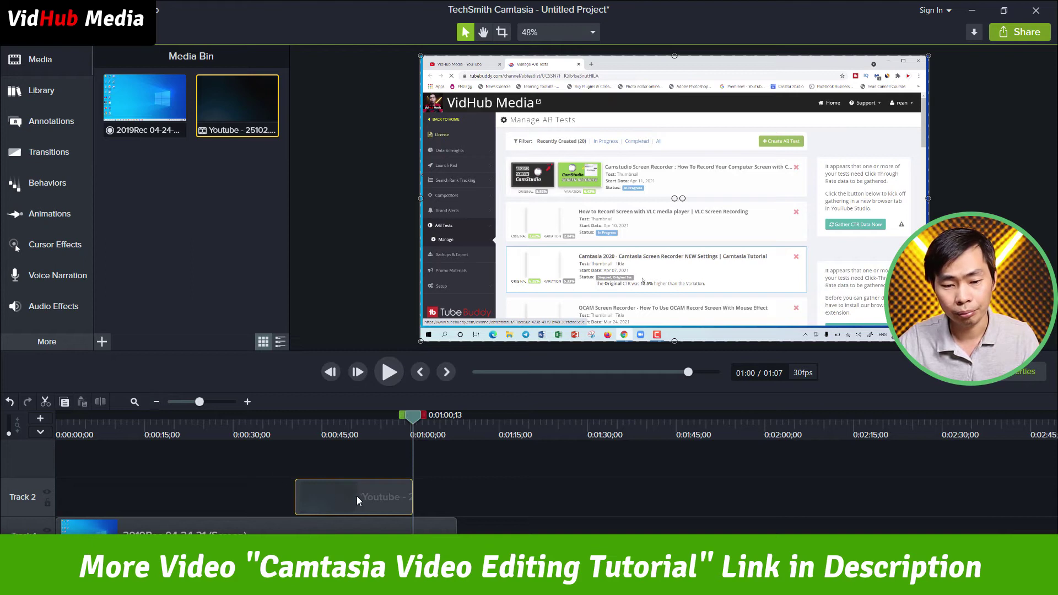
left_click_drag(356, 496, 473, 512)
left_click(402, 416)
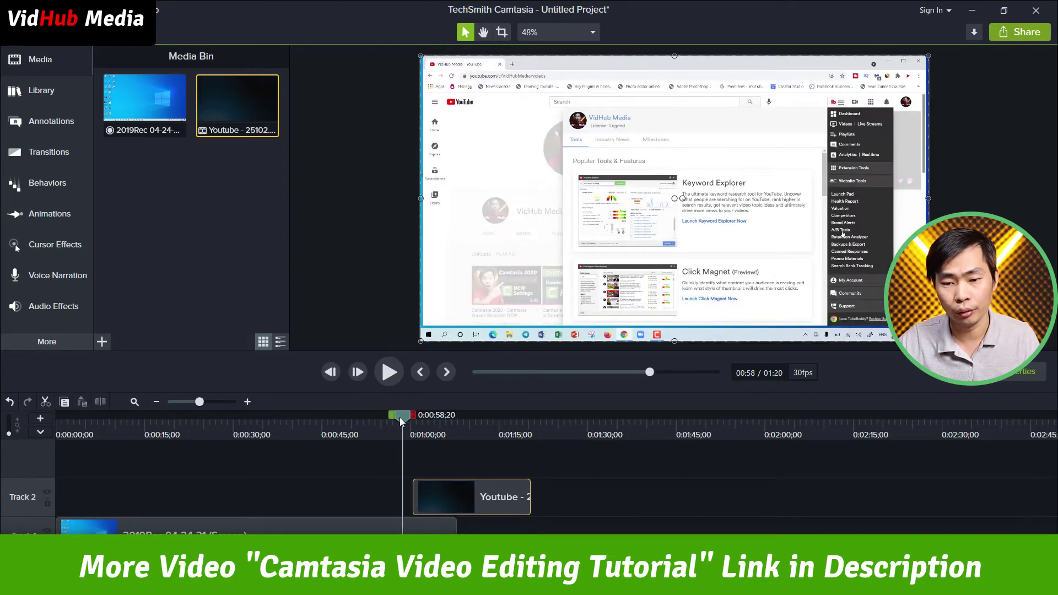
left_click_drag(399, 418, 457, 432)
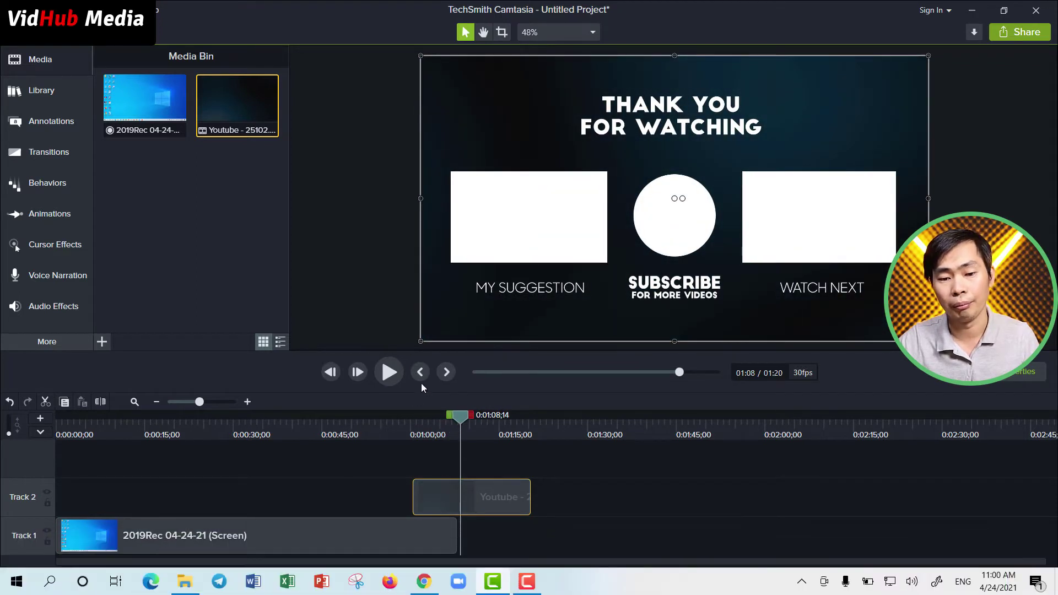
- Trim the end of the Youtube - 25102 clip on Track 2 so the project ends at about 01:16
left_click(248, 402)
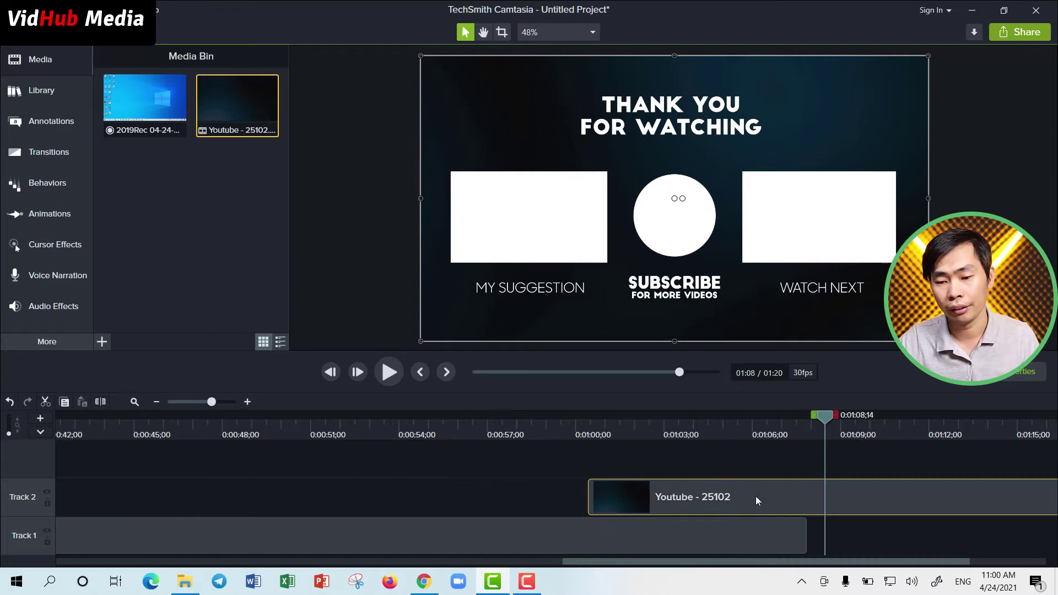
left_click(157, 403)
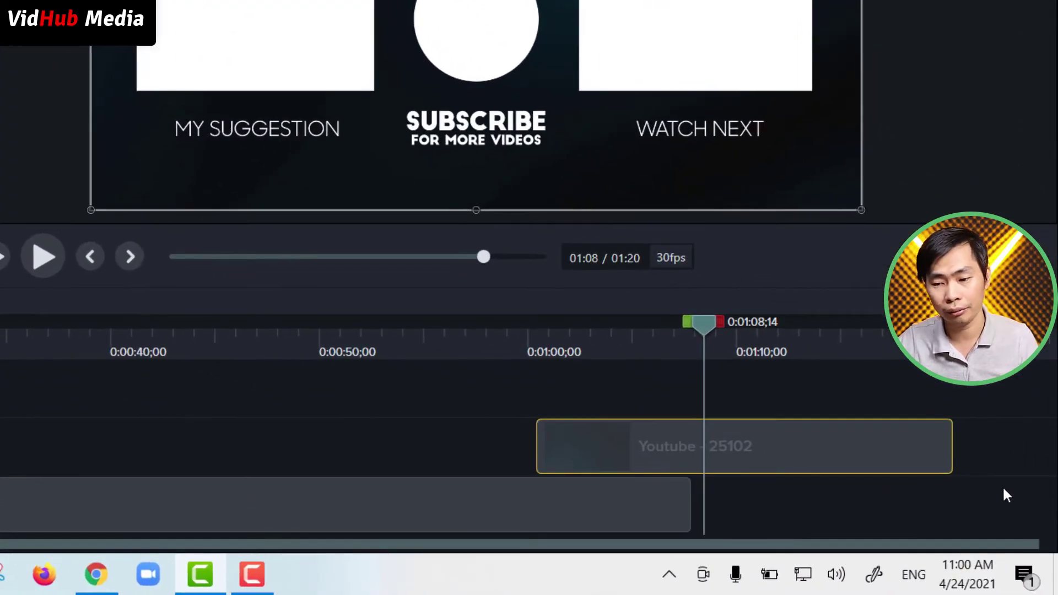
left_click(996, 481)
left_click(941, 450)
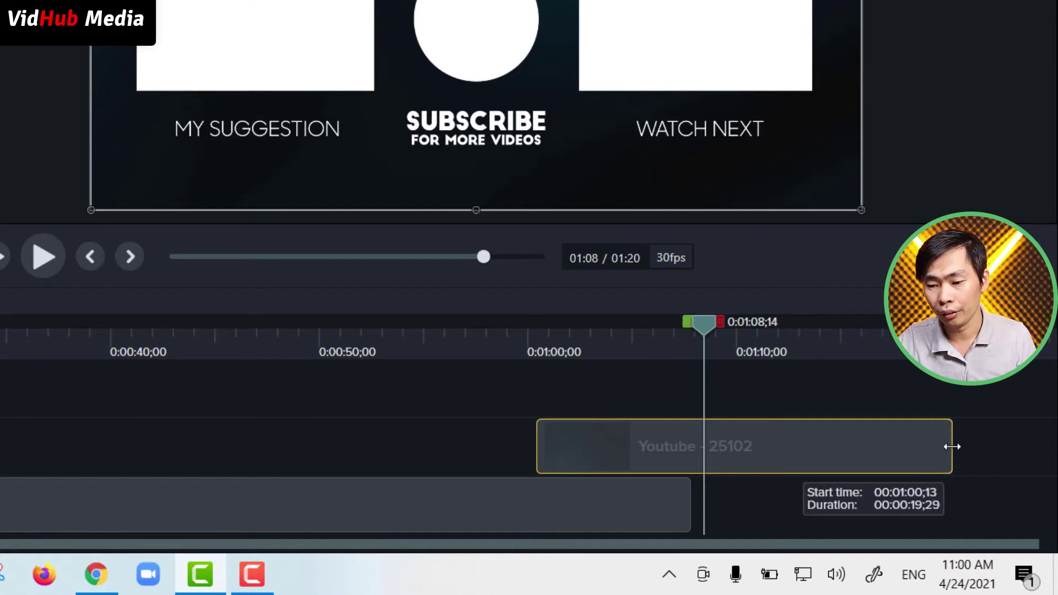
left_click_drag(952, 447, 860, 447)
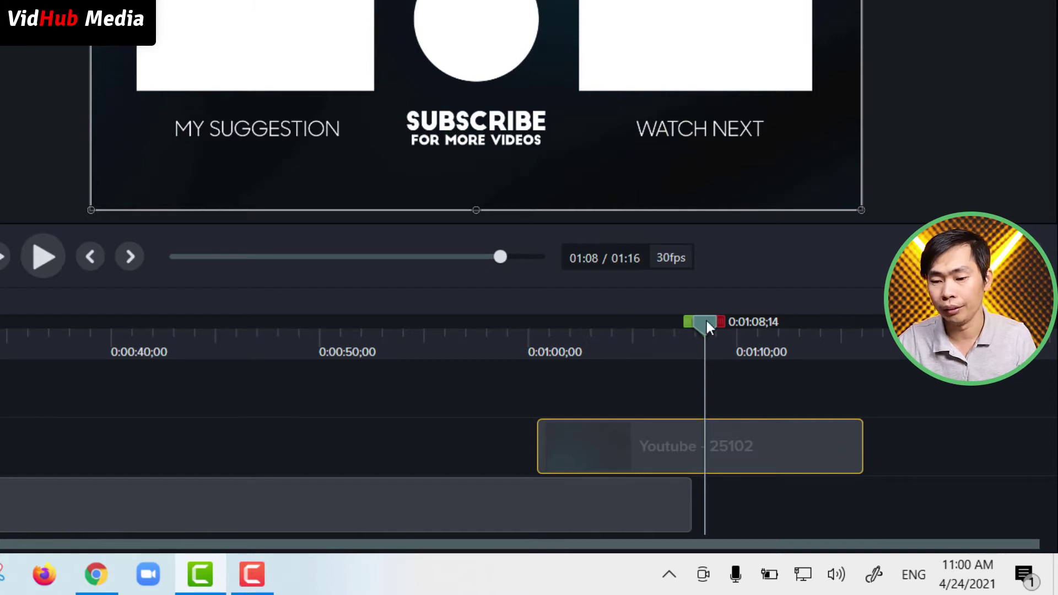
- Move the playhead to 0:01:04;04, add the Strips transition to the start of the Youtube - 25102 clip, and shift the clip slightly later
left_click_drag(707, 323, 617, 348)
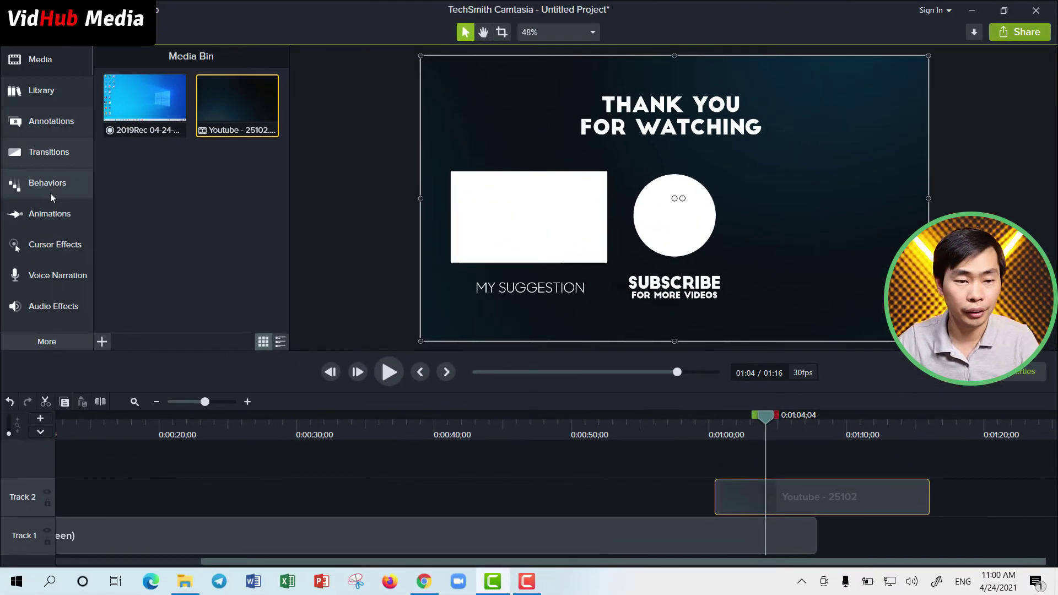
left_click(51, 155)
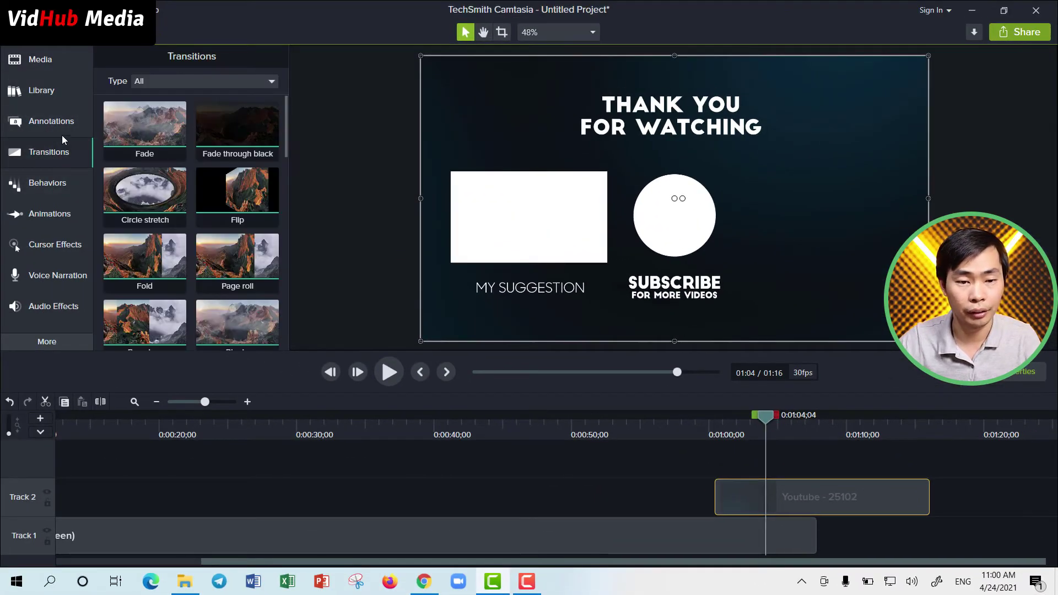
scroll(231, 264, "down", 5)
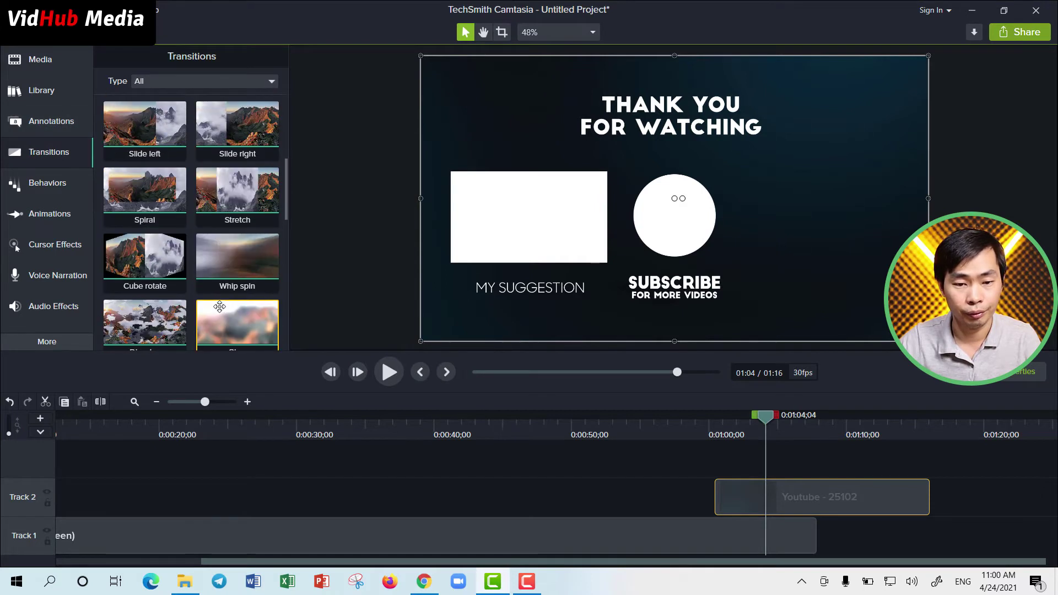
scroll(219, 307, "down", 3)
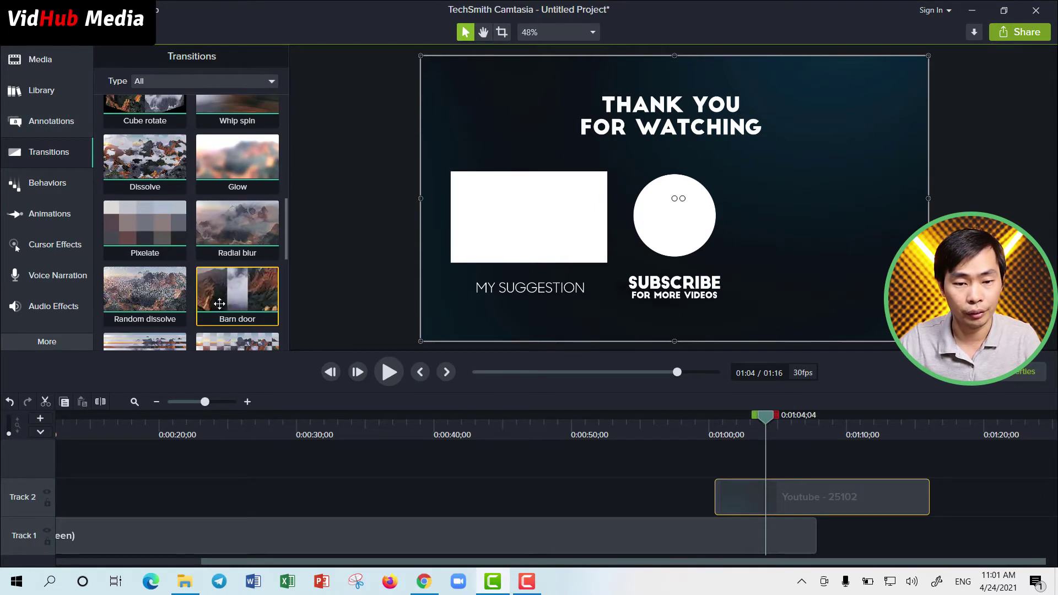
scroll(219, 304, "down", 6)
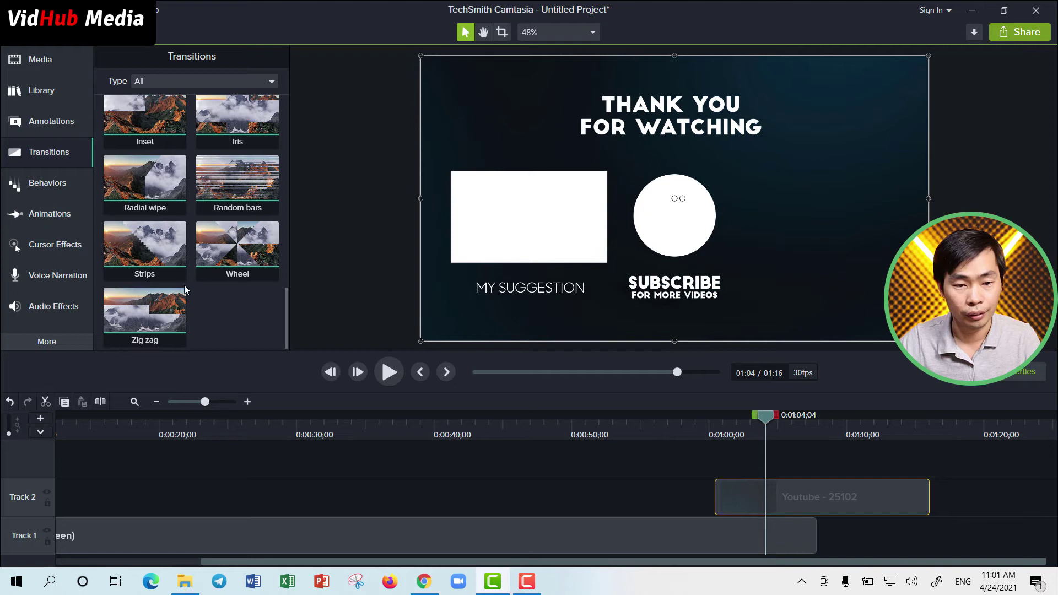
mouse_move(165, 254)
left_mouse_down()
mouse_move(667, 397)
mouse_move(736, 498)
left_mouse_up()
mouse_move(813, 503)
left_mouse_down()
mouse_move(838, 501)
mouse_move(824, 504)
left_mouse_up()
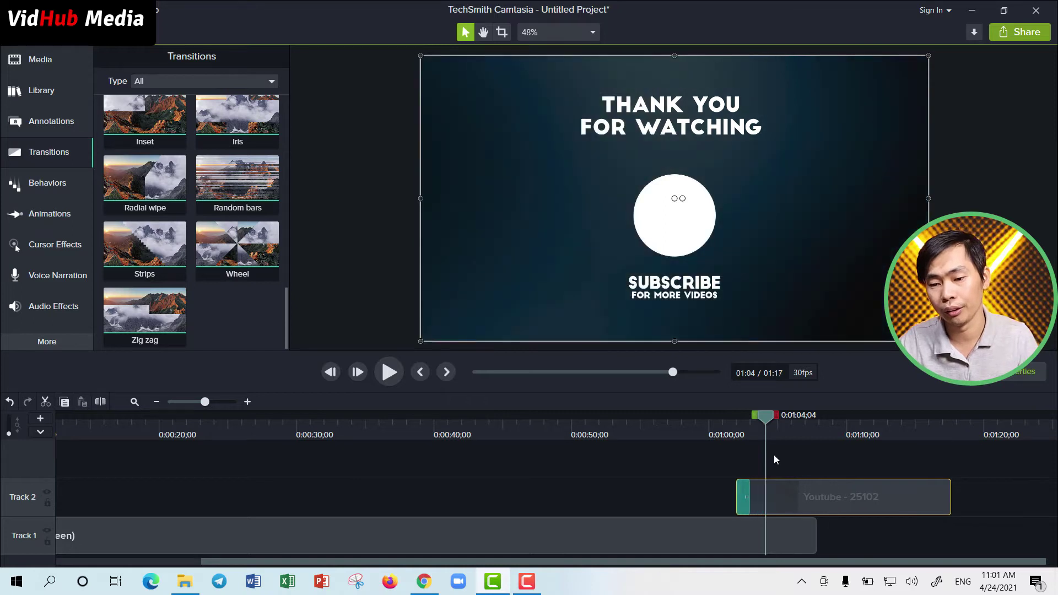
- Check the end screen transition by scrubbing to 0:01:09;04, and set up the video production with the MP4 only (up to 720p) preset
left_click_drag(769, 415, 744, 416)
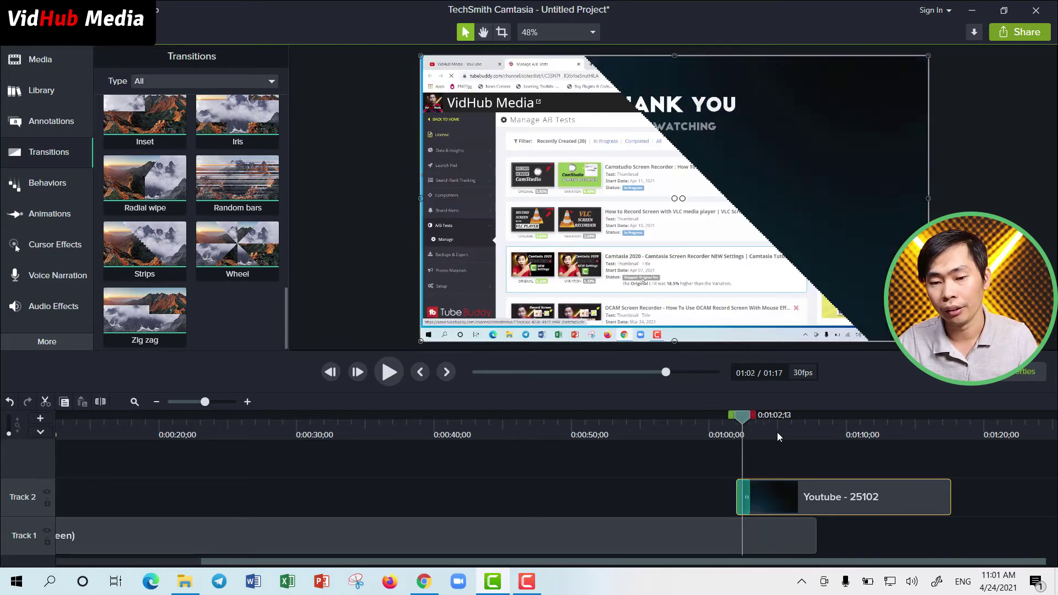
left_click(835, 444)
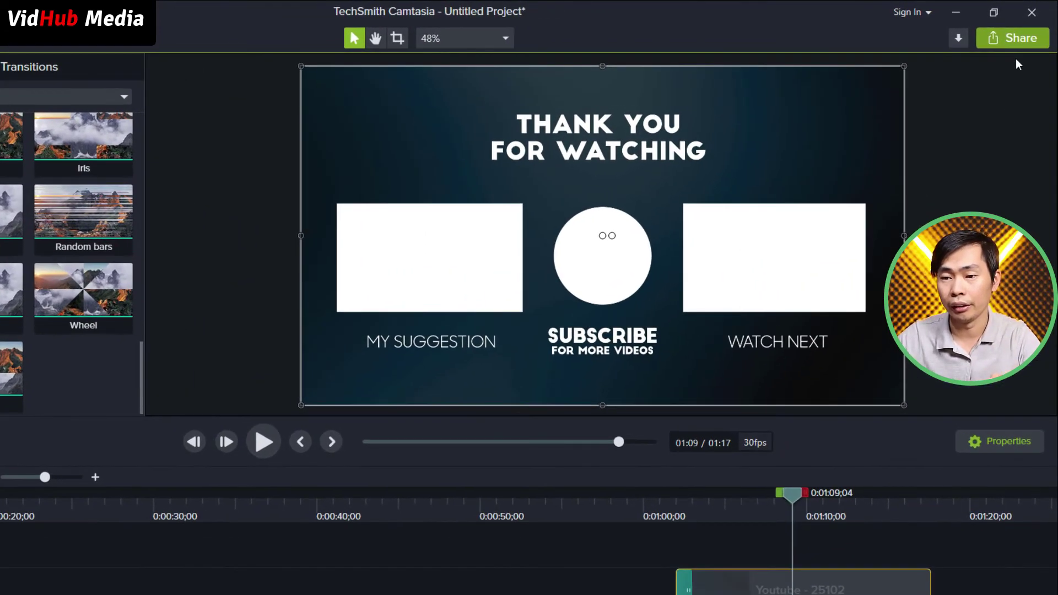
left_click(1021, 39)
left_click(987, 69)
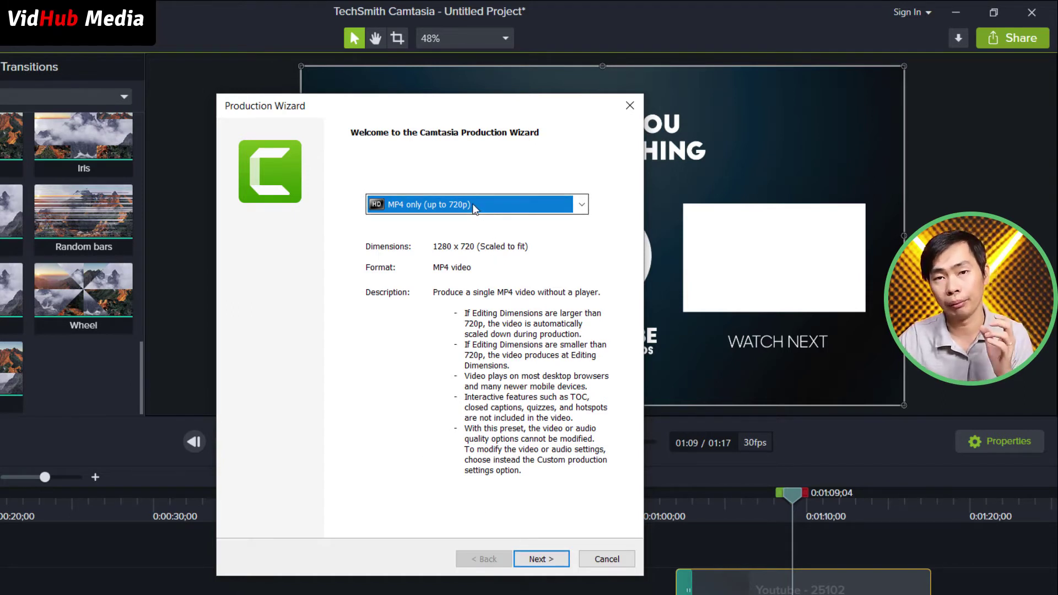
left_click(542, 560)
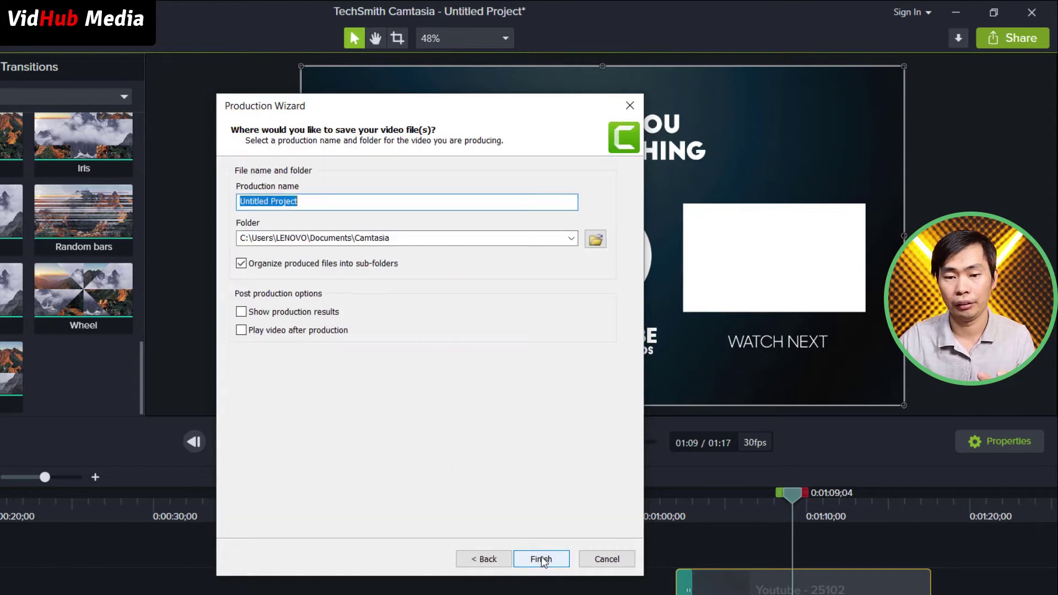
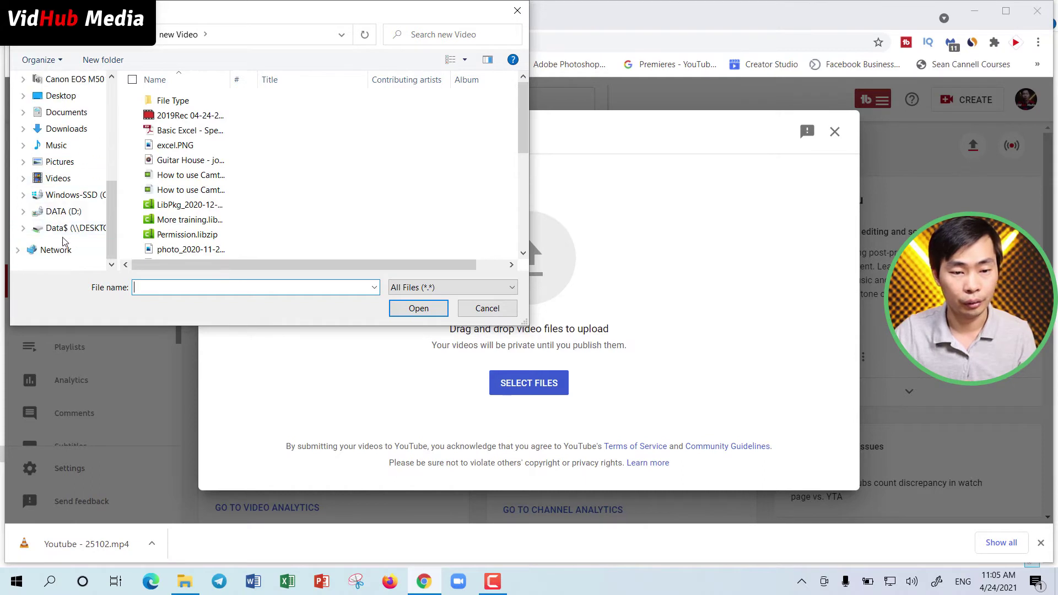
- Choose video Test 1.mp4 from the DATA (D:) drive as the video to upload to YouTube Studio
scroll(347, 211, "down", 3)
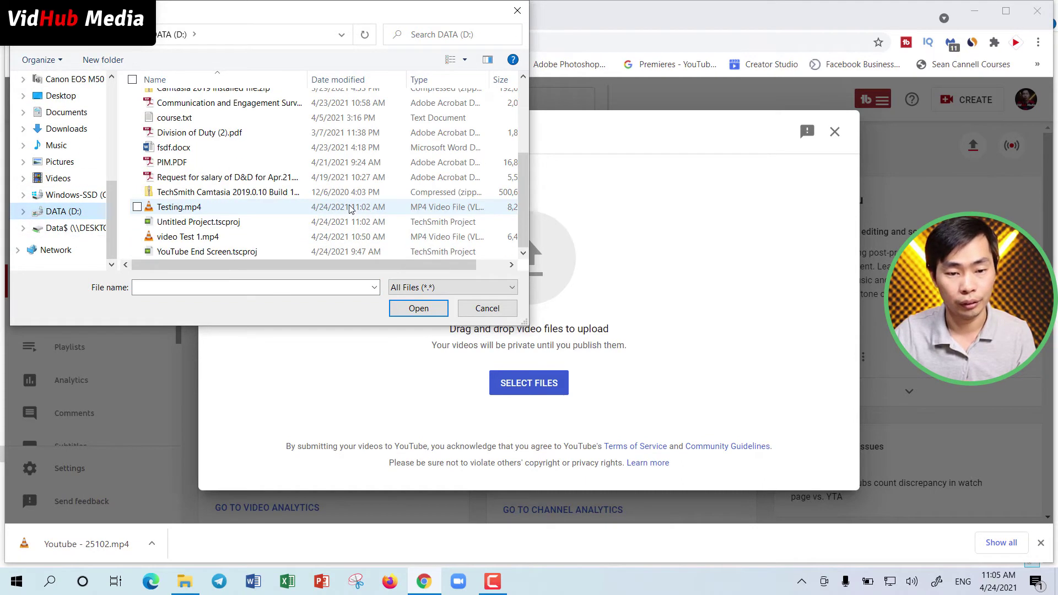
left_click(243, 237)
left_click(417, 308)
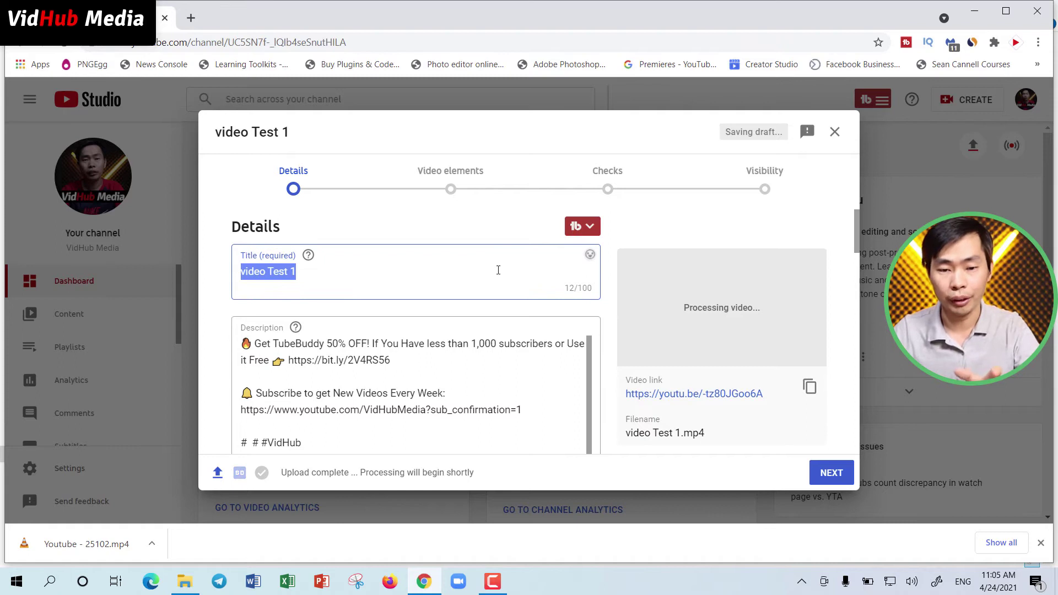
- Review the title, description, playlist and audience settings in the upload details of video Test 1
scroll(507, 359, "down", 3)
scroll(514, 360, "up", 3)
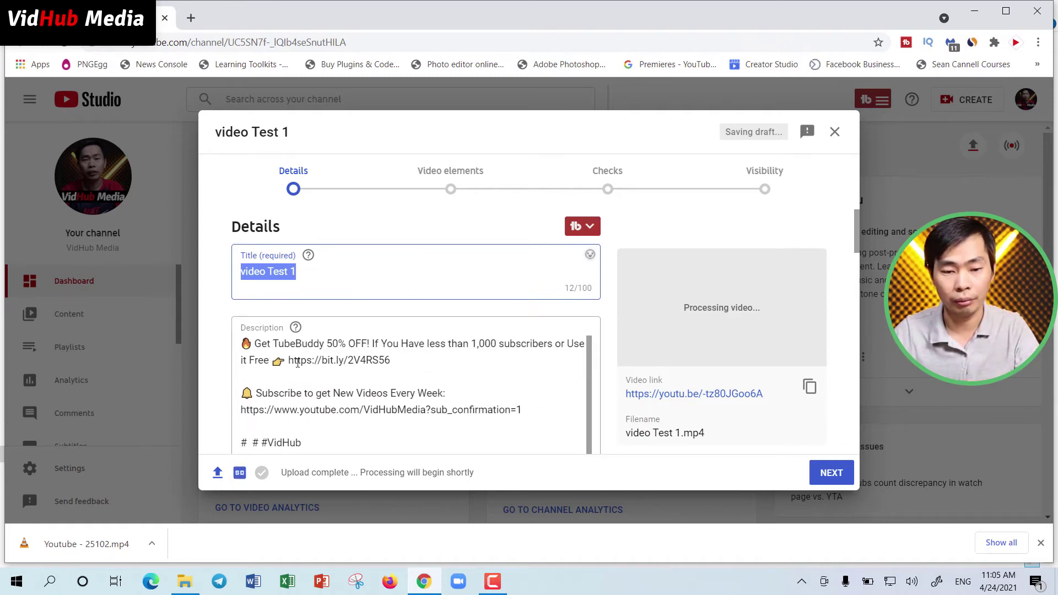
scroll(447, 409, "down", 10)
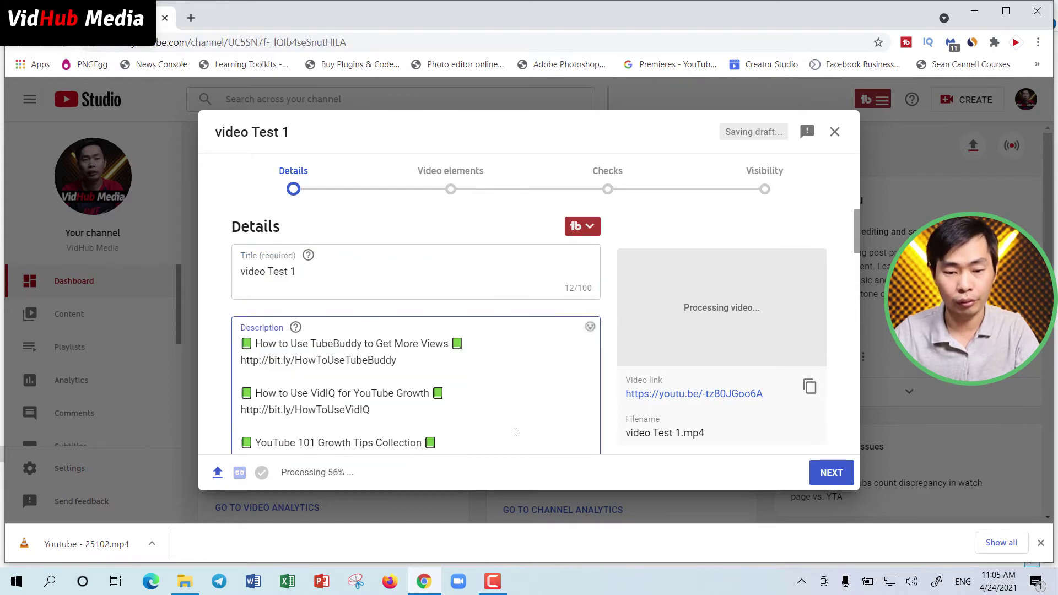
scroll(517, 396, "down", 8)
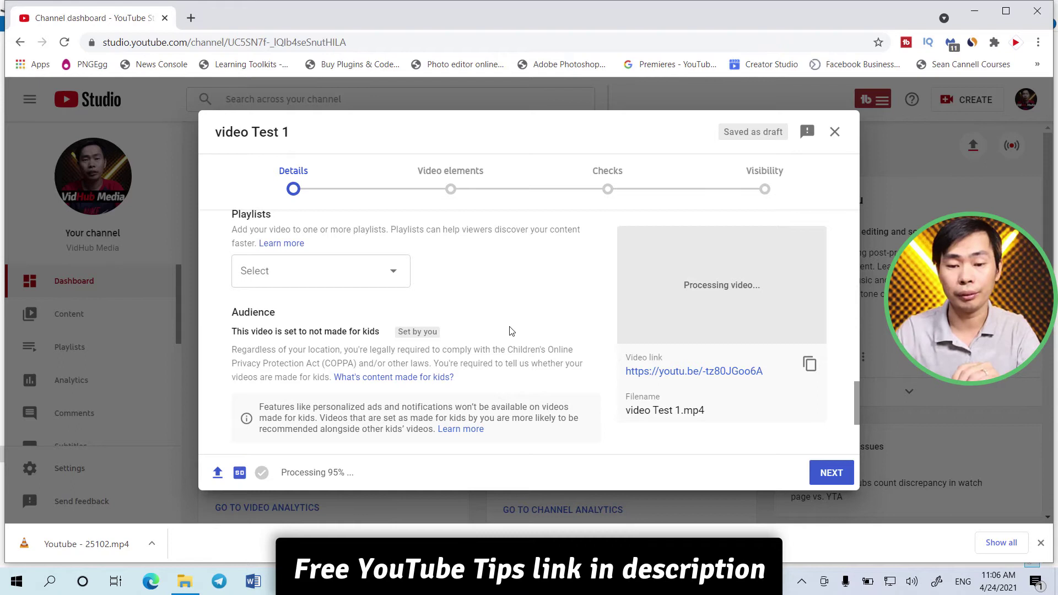
scroll(479, 338, "up", 8)
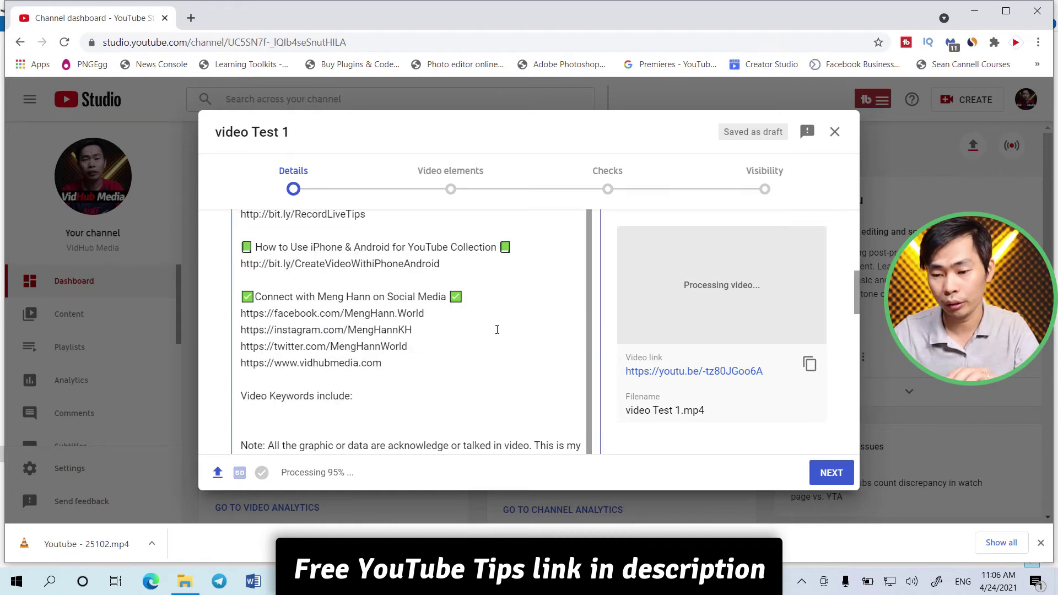
scroll(417, 372, "up", 8)
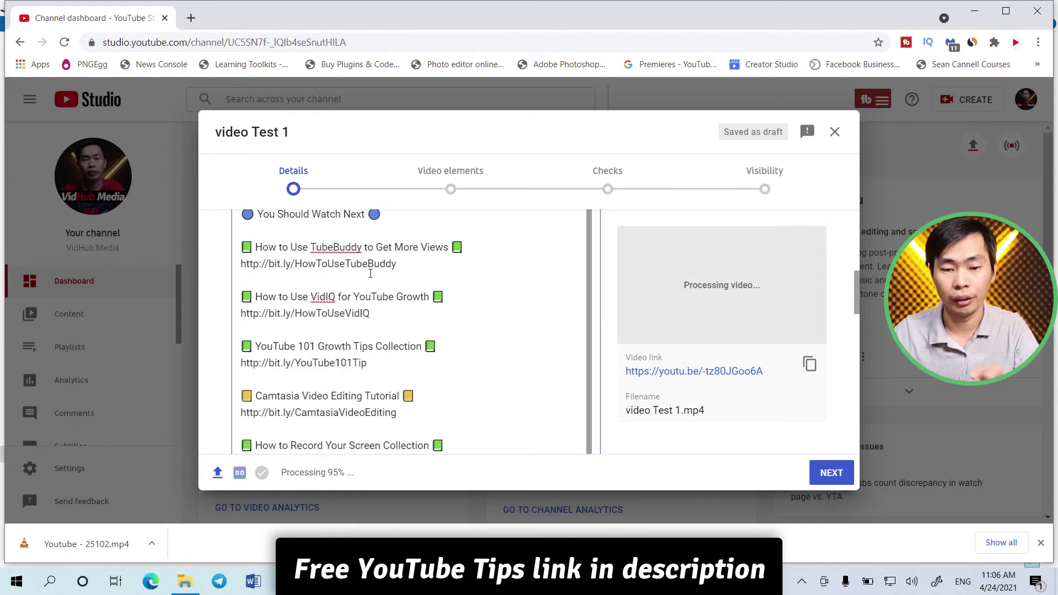
left_click_drag(436, 335, 288, 295)
scroll(621, 432, "up", 2)
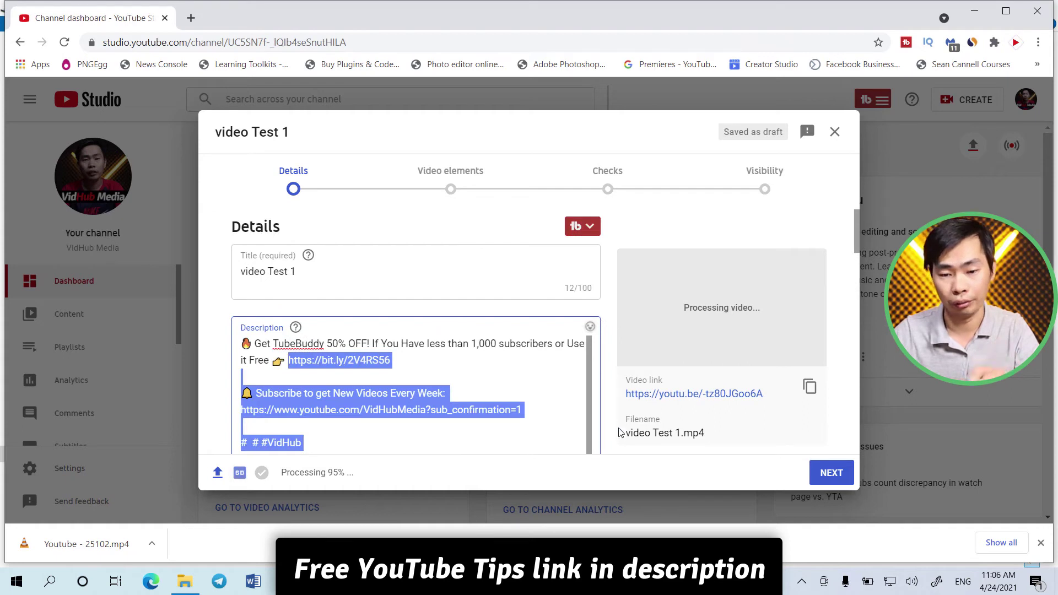
- Advance the upload past video elements and checks, set the visibility to Unlisted, save the video and dismiss the published notice
left_click(832, 474)
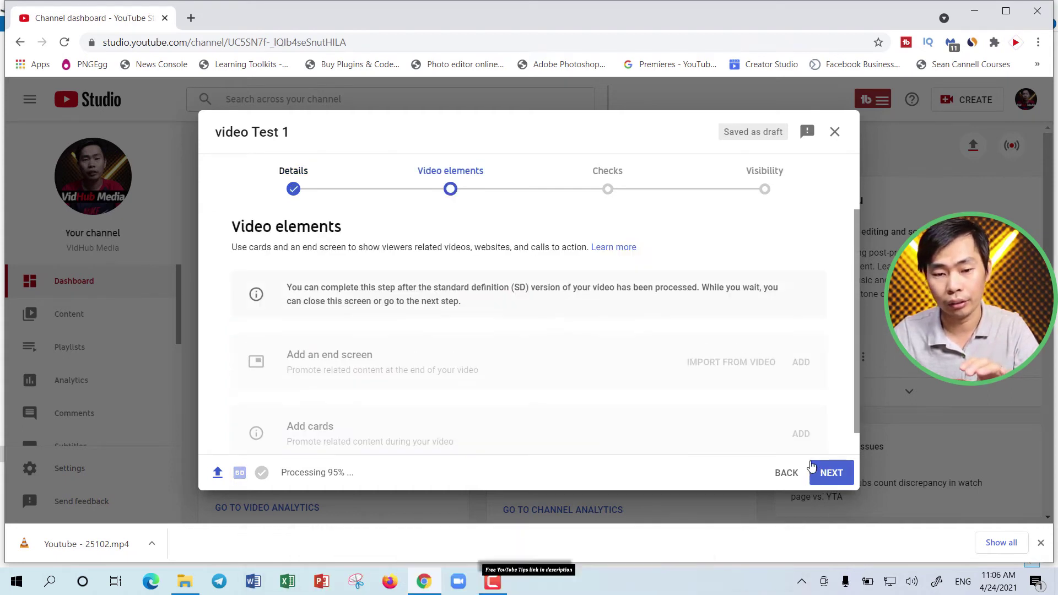
left_click(830, 474)
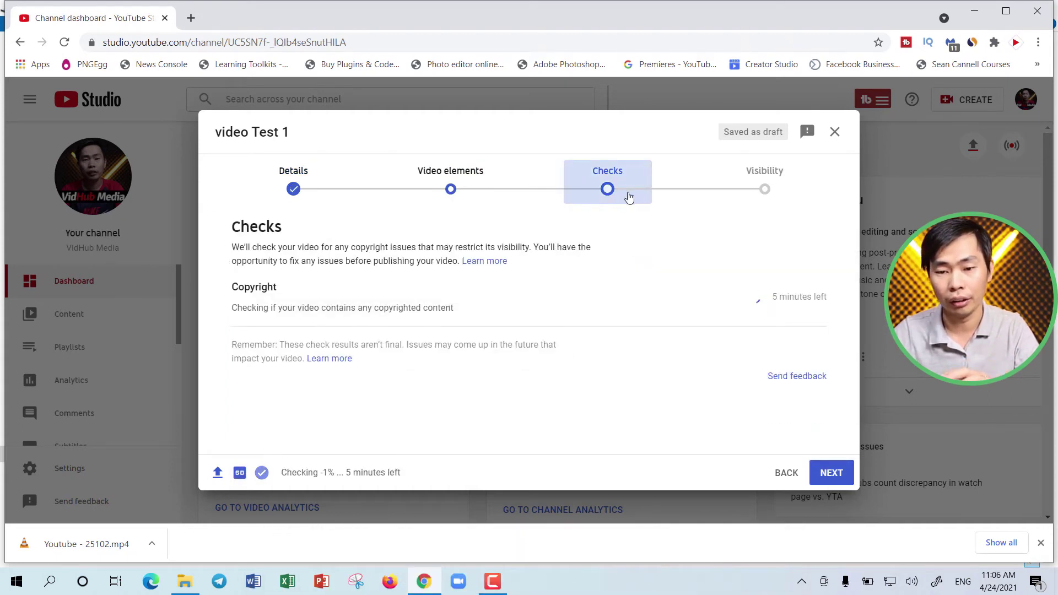
left_click(831, 474)
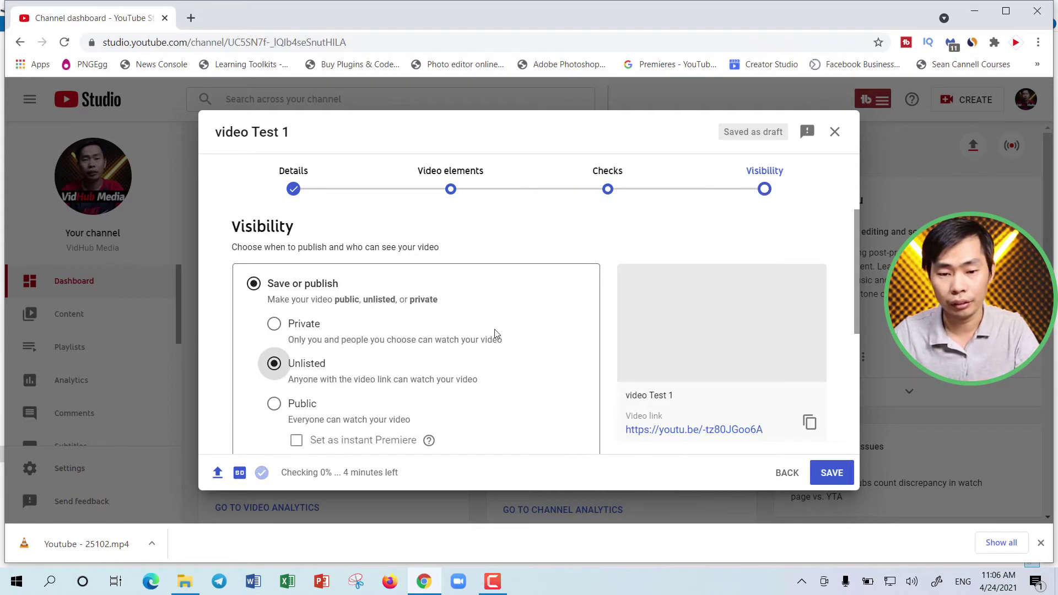
scroll(777, 263, "down", 4)
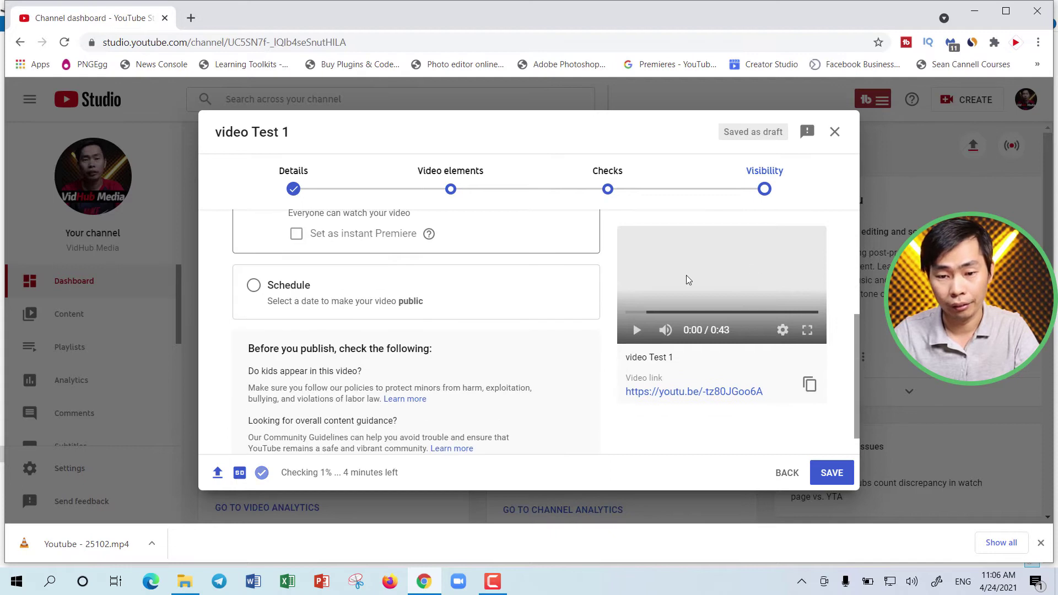
left_click(832, 475)
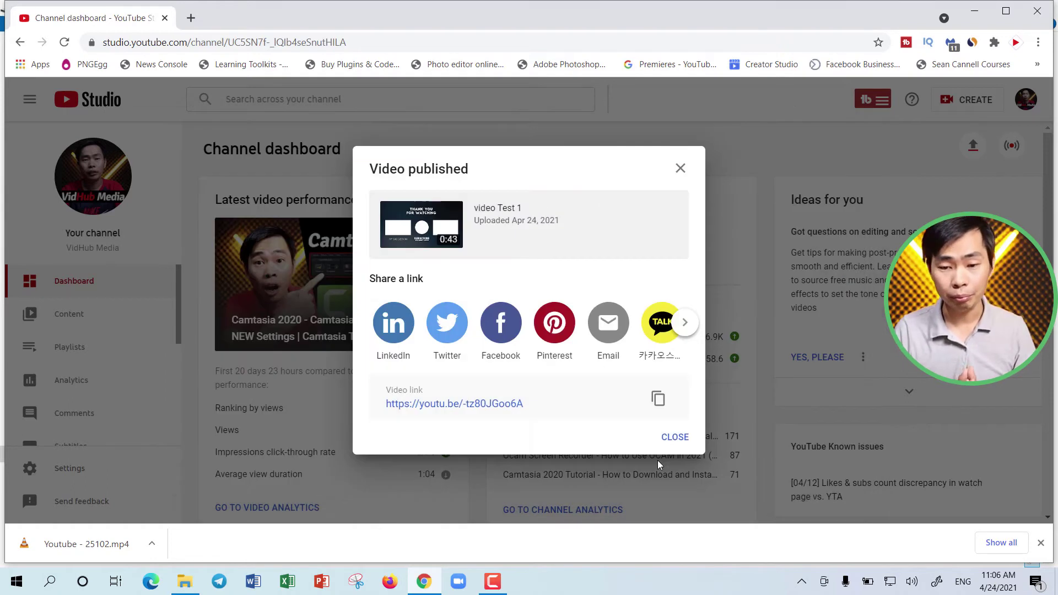
left_click(674, 437)
- Open the details of video Test 1 from the channel content and bring up its end screen editor
left_click(66, 313)
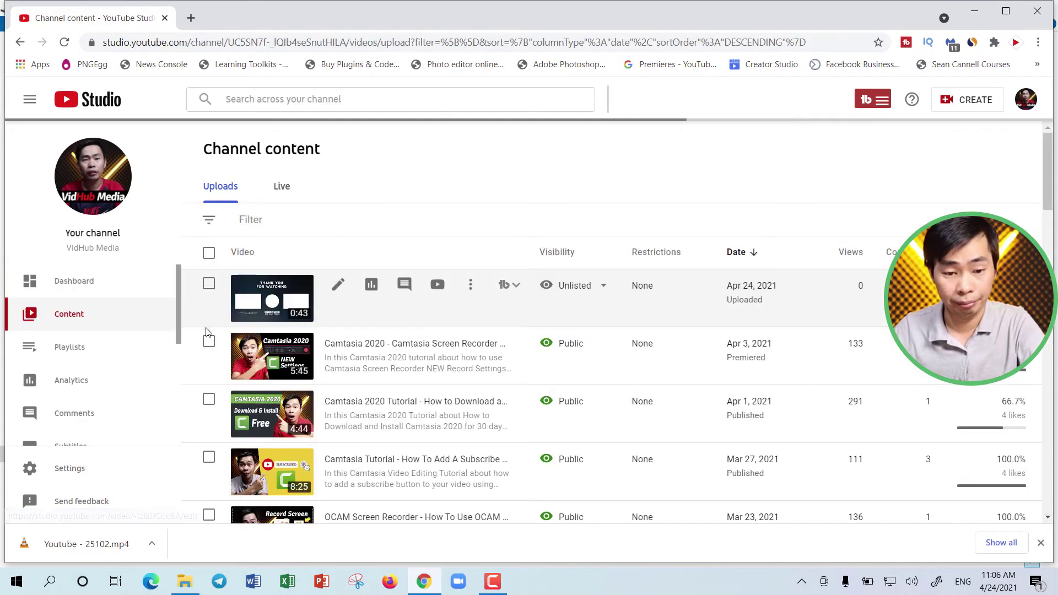
left_click(338, 302)
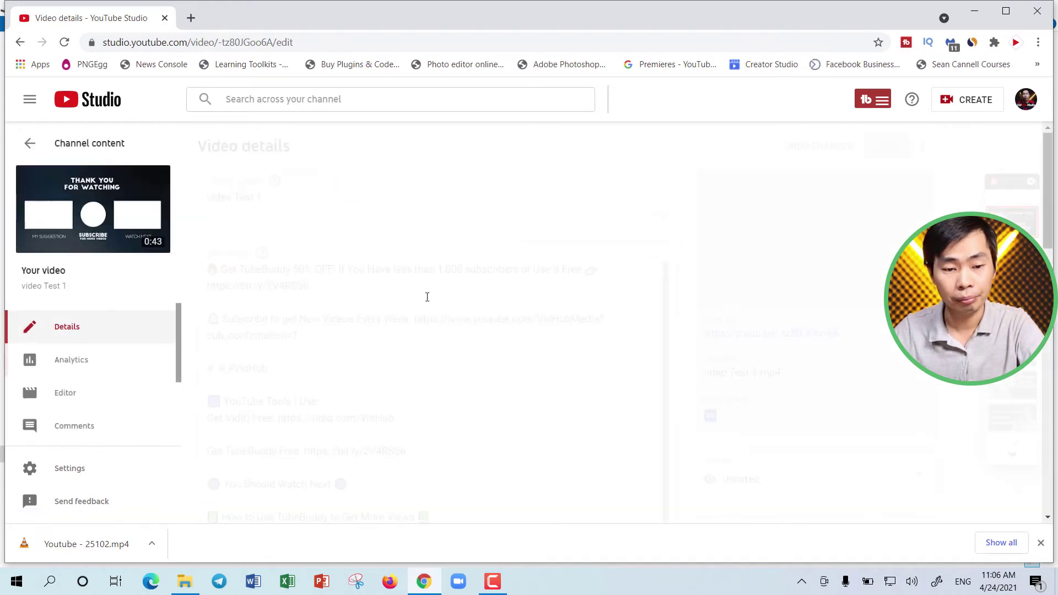
scroll(867, 354, "down", 6)
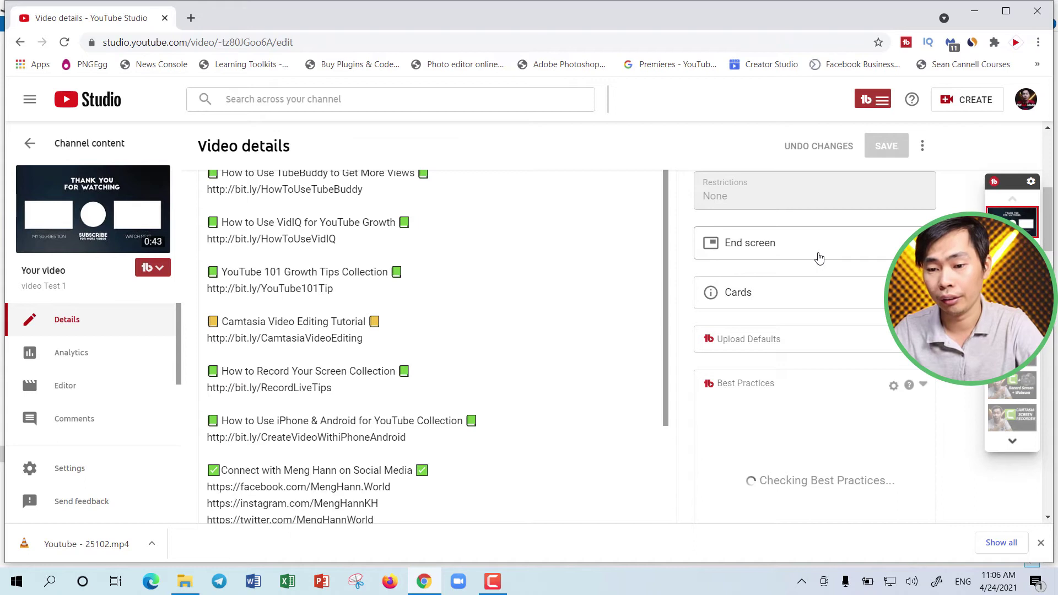
left_click(820, 258)
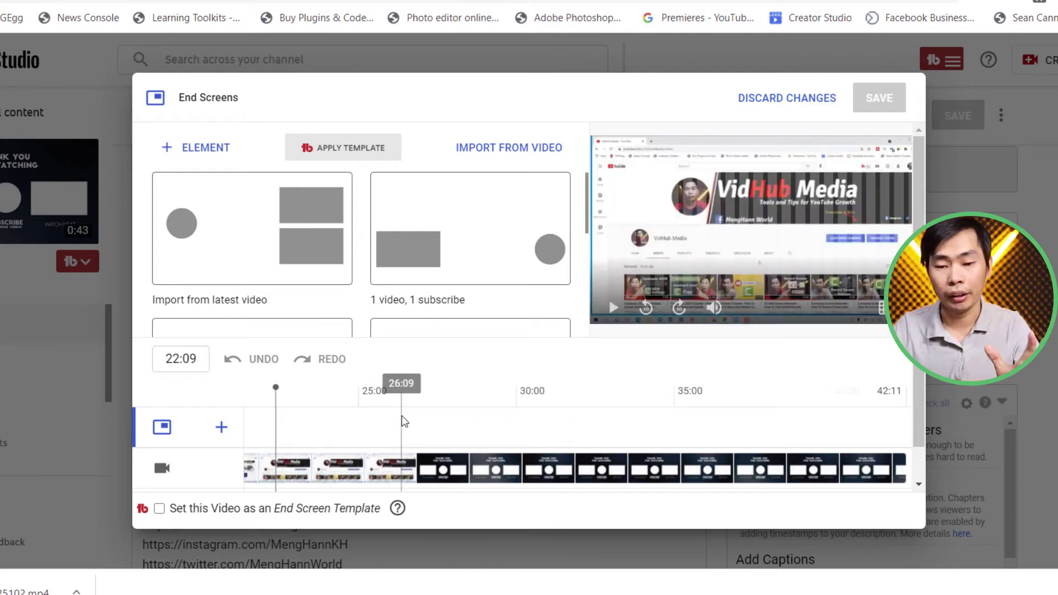
- Position the end screen playhead at 26:29 and apply the layout with 1 video, 1 playlist, 1 subscribe
mouse_move(425, 408)
left_mouse_down()
mouse_move(664, 424)
mouse_move(422, 427)
left_mouse_up()
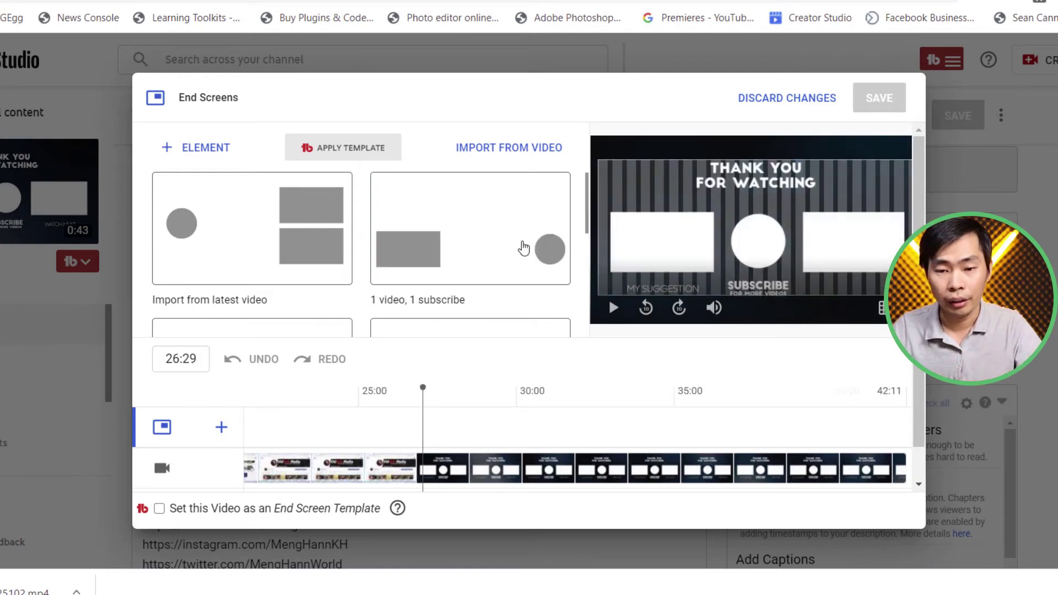
scroll(528, 282, "down", 1)
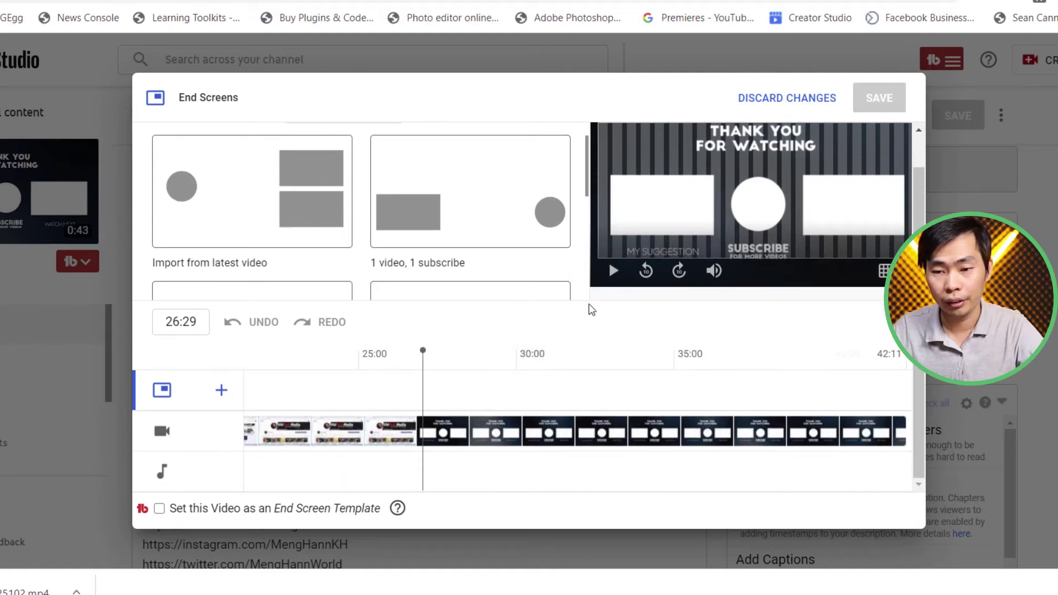
scroll(827, 348, "up", 1)
scroll(893, 353, "down", 1)
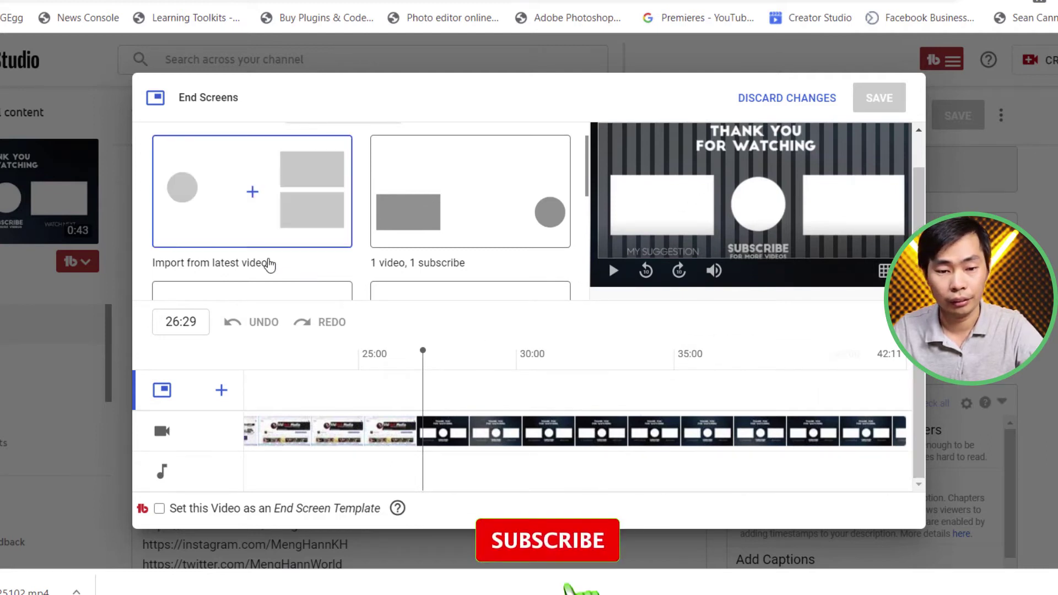
scroll(359, 284, "down", 5)
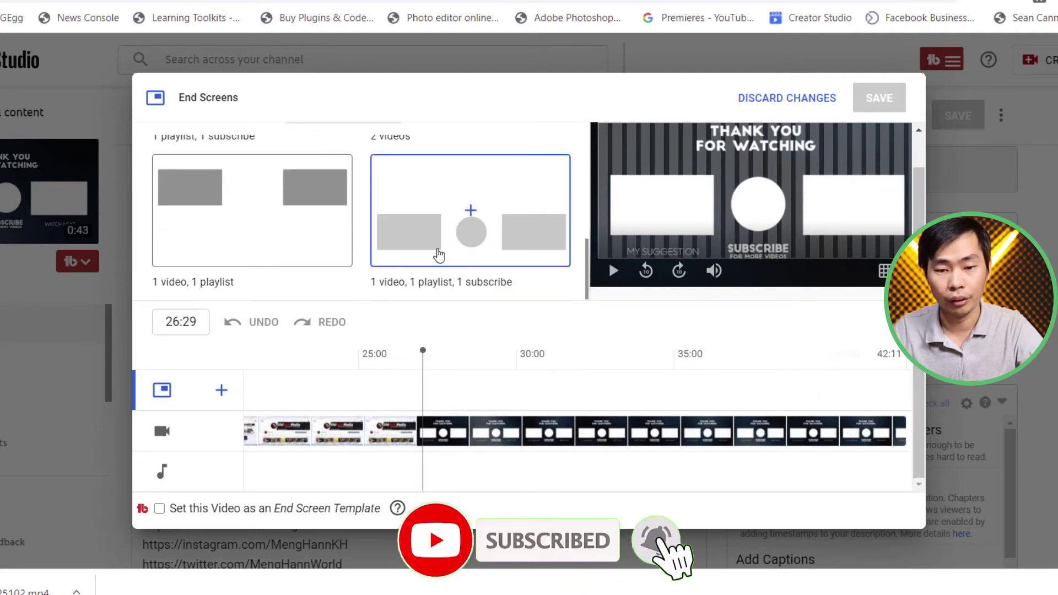
scroll(435, 253, "down", 2)
scroll(485, 240, "up", 2)
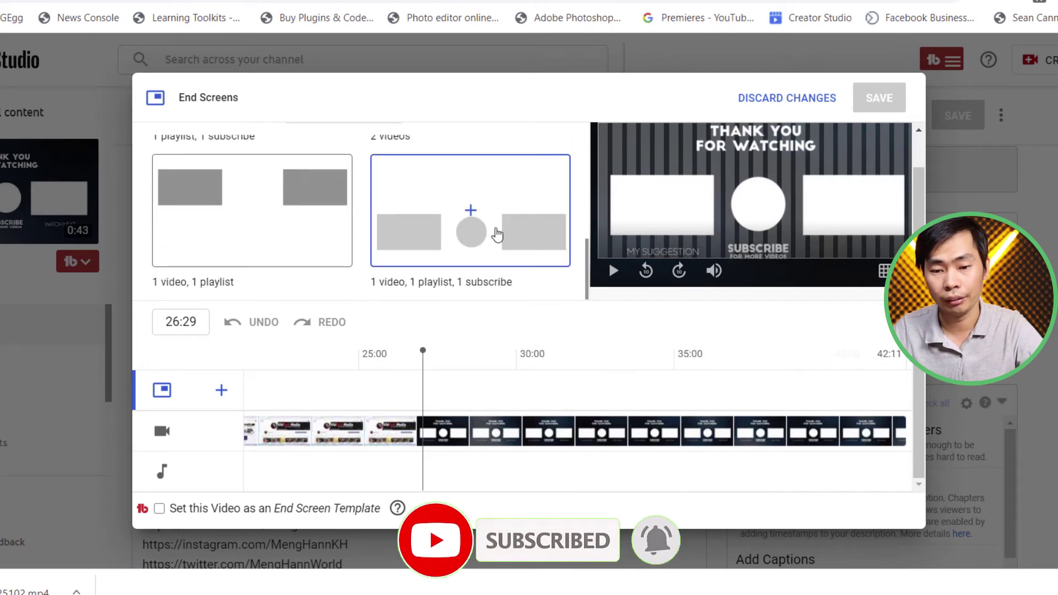
left_click(480, 230)
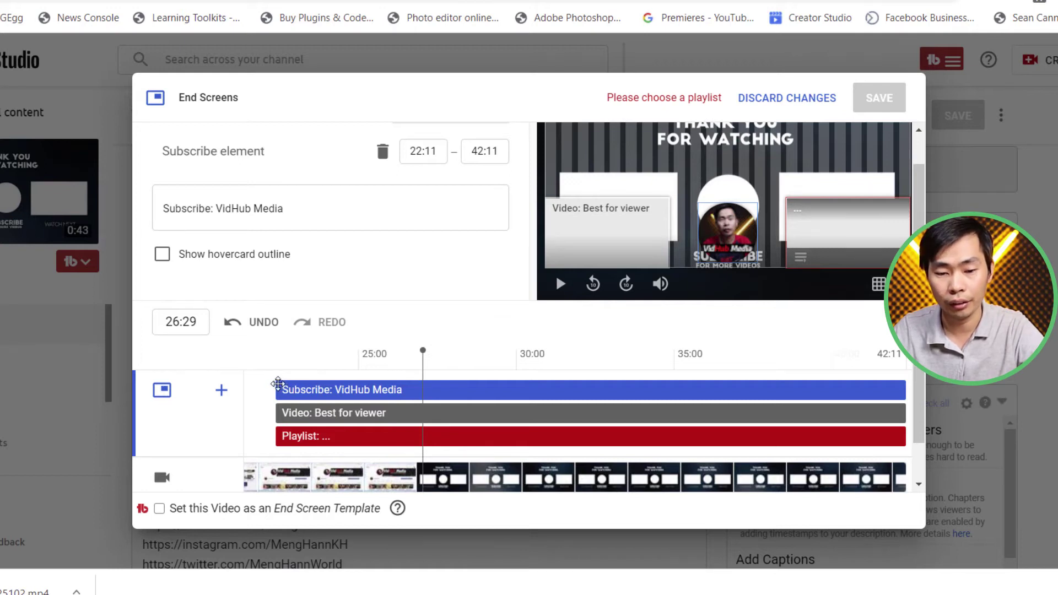
- Set the subscribe element to start at 26:23 and place it over the white circle in the preview
left_click_drag(278, 384, 417, 409)
left_click(355, 356)
left_click(414, 356)
left_click_drag(424, 362, 419, 364)
left_click_drag(739, 229, 721, 212)
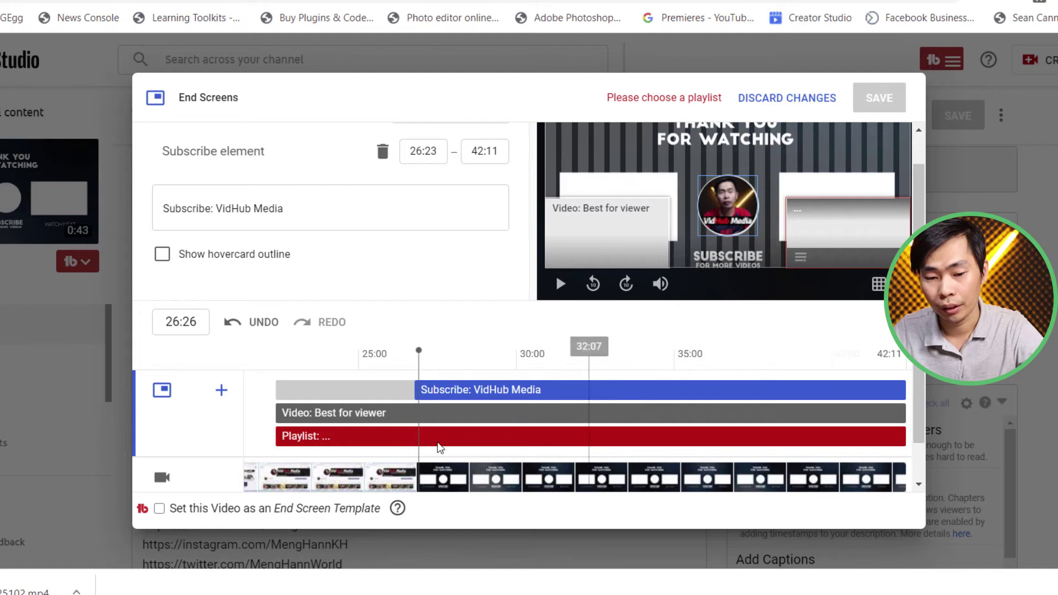
- Try Most recent upload for the video element, return it to Best for viewer, and set its start to 26:23
left_click(304, 413)
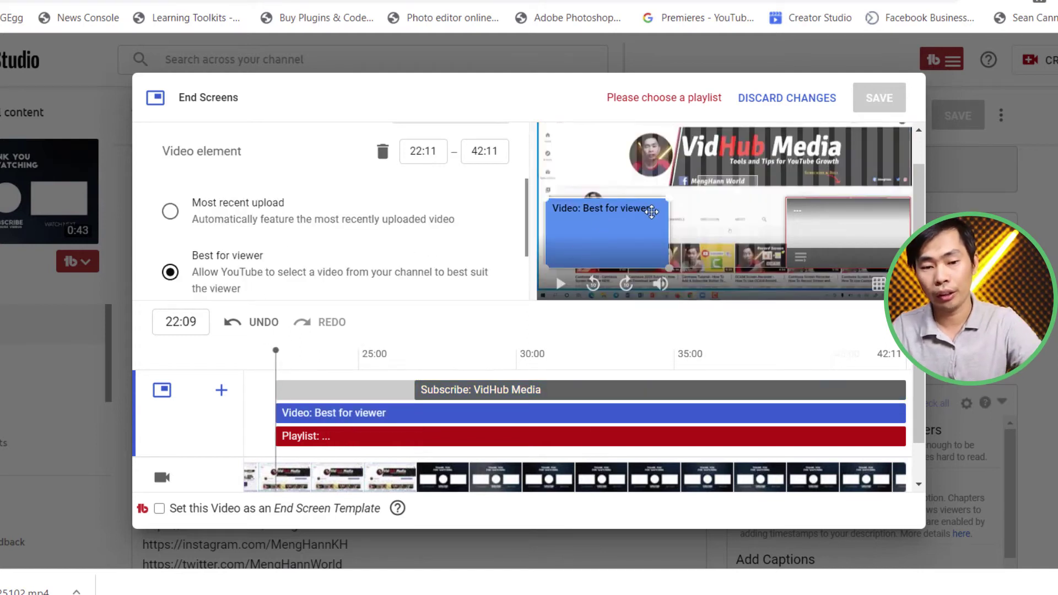
left_click(170, 212)
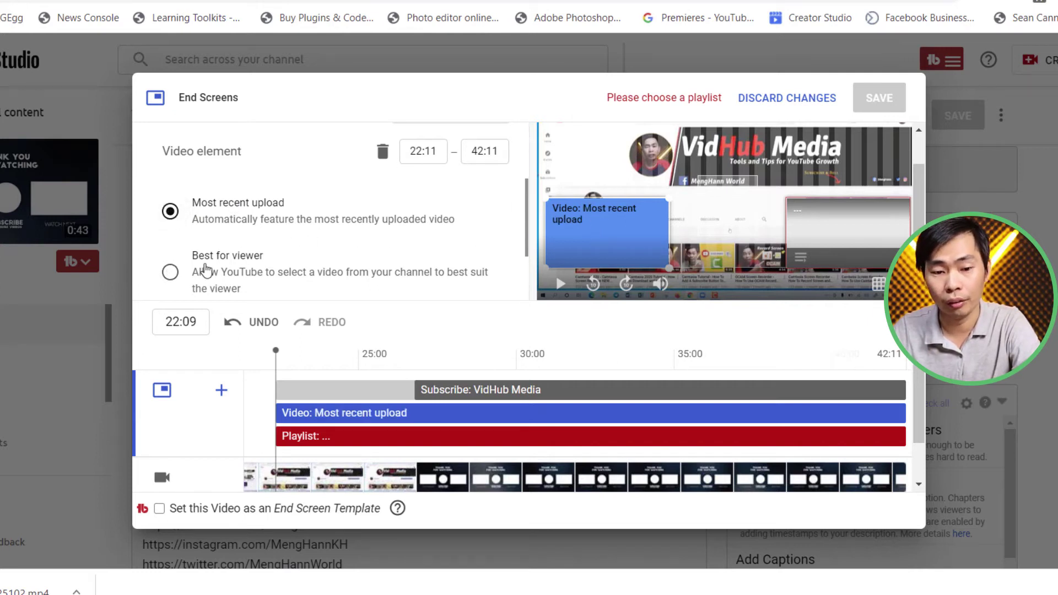
left_click(265, 250)
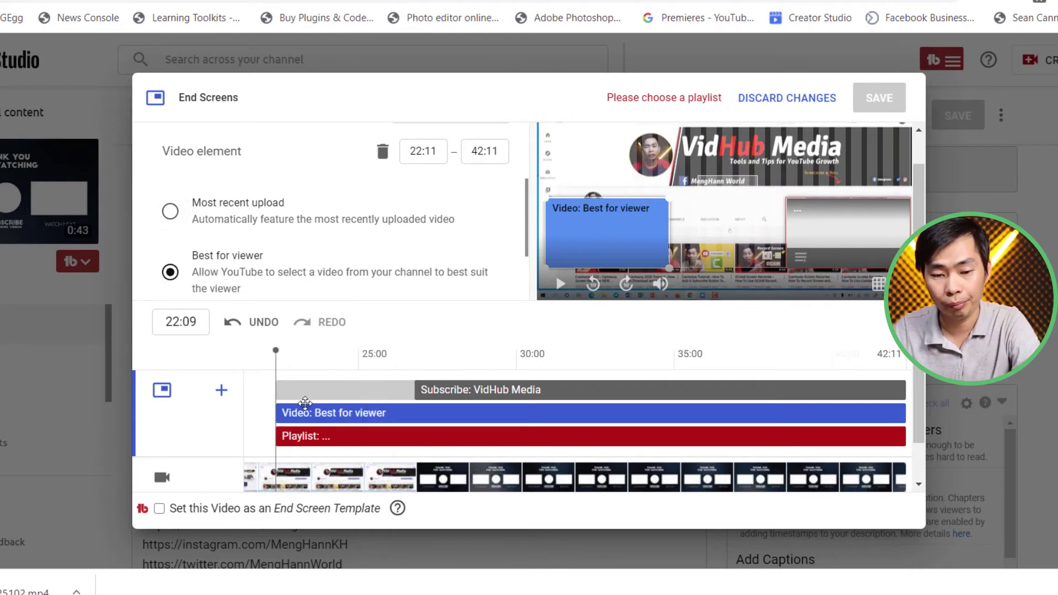
left_click_drag(310, 413, 413, 415)
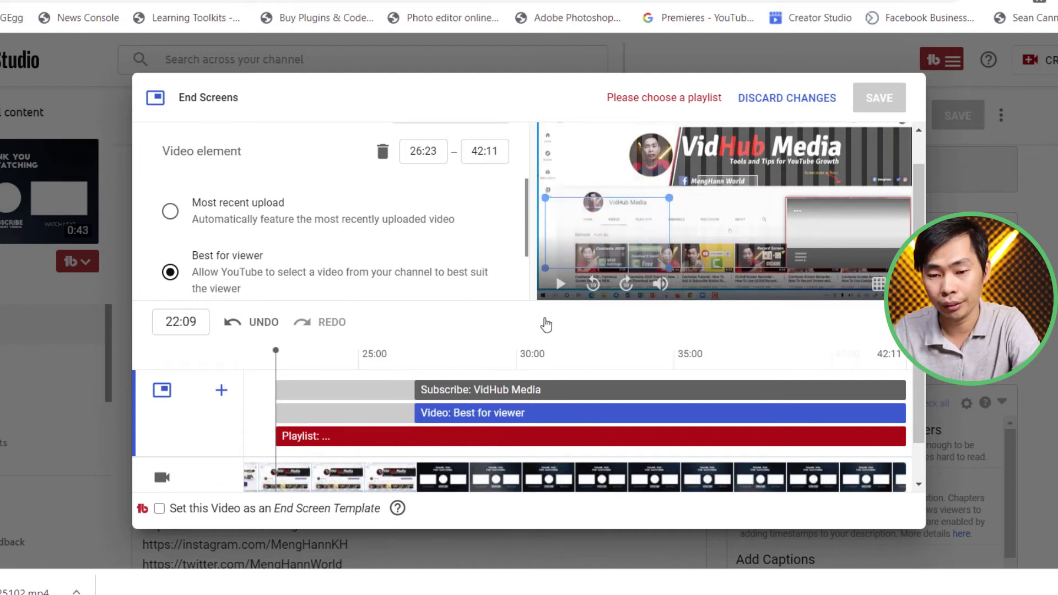
- Assign the Camtasia 2020 Tutorial playlist to the playlist element and set its start to 26:23
left_click(292, 430)
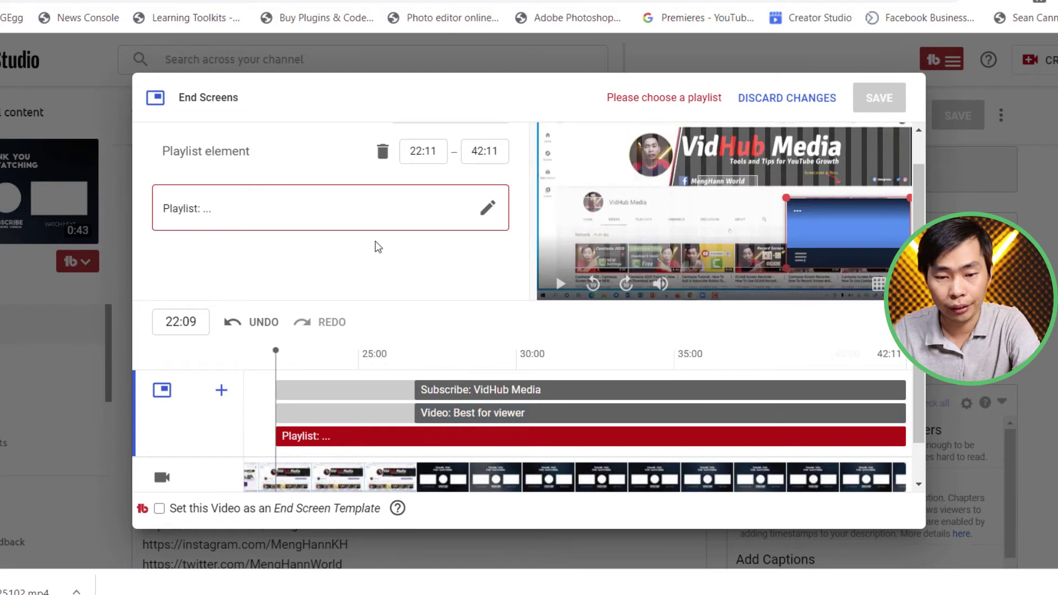
left_click(501, 227)
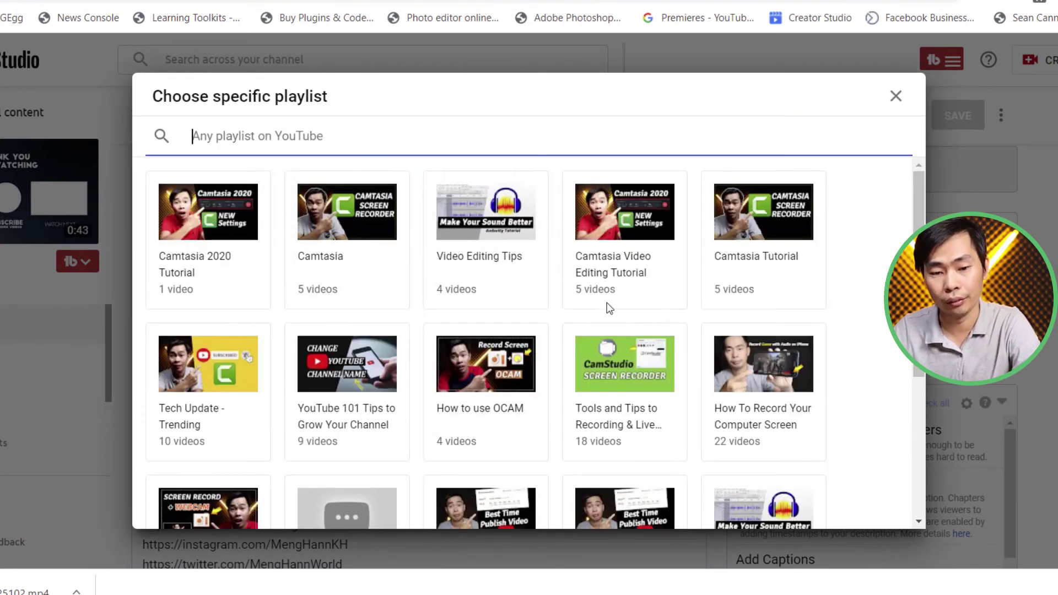
left_click(217, 263)
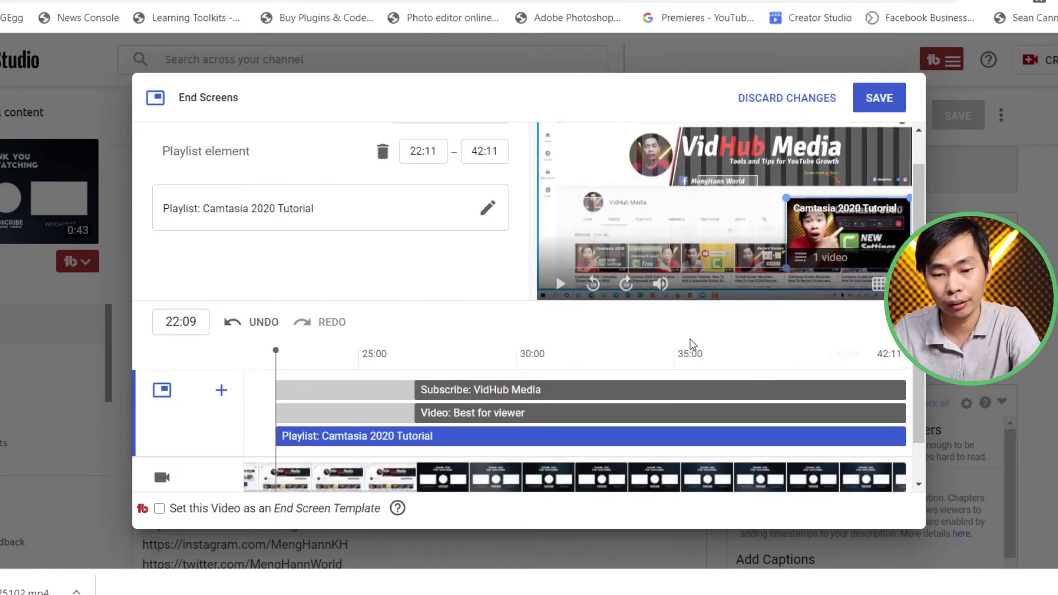
left_click_drag(308, 437, 412, 435)
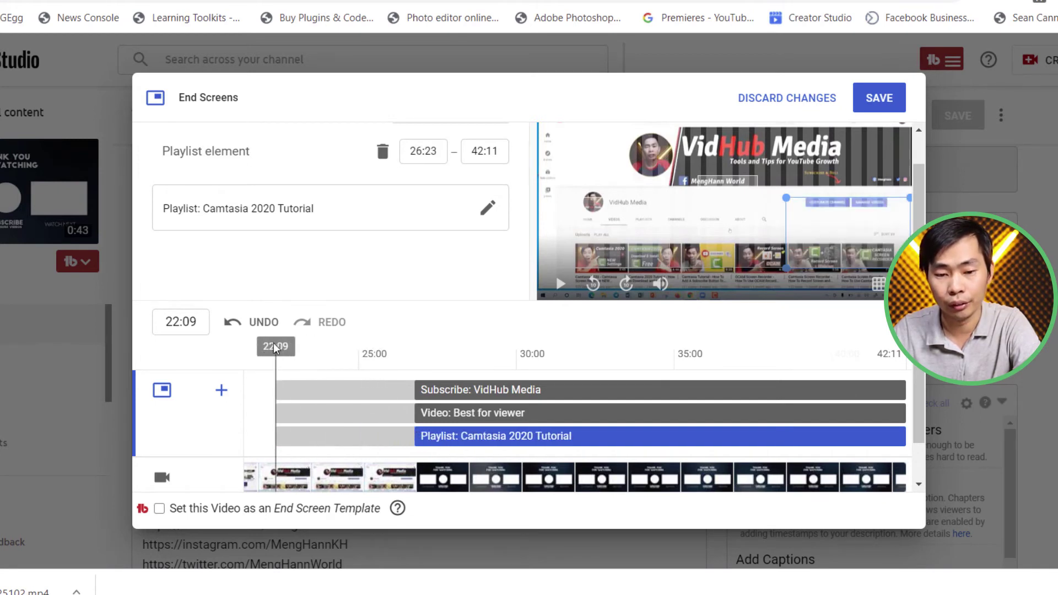
- Place the video and playlist elements over the two white rectangles in the end screen preview, and save the end screen
left_click_drag(275, 351, 480, 362)
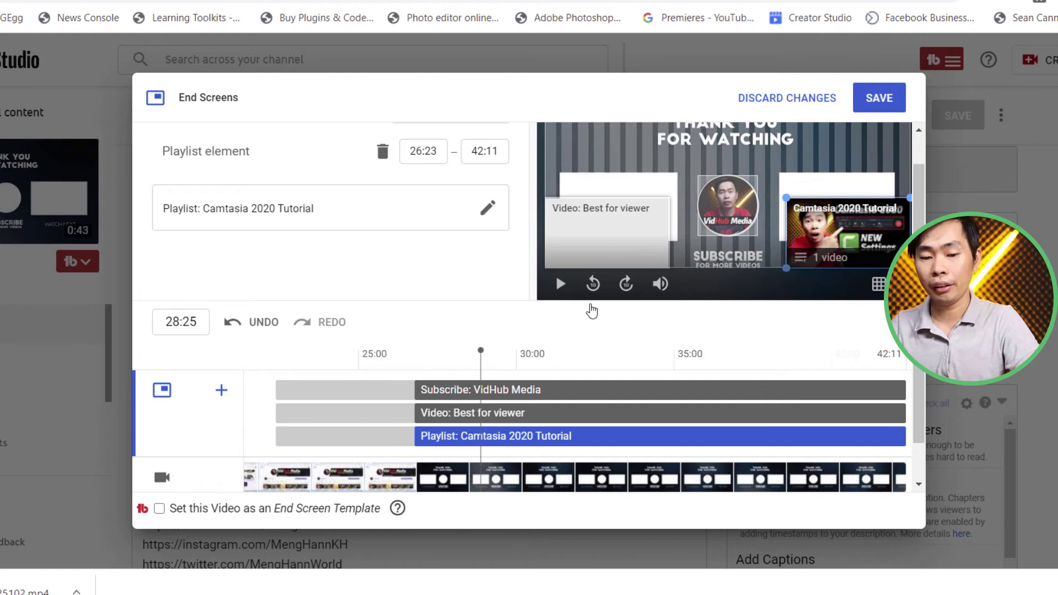
left_click(548, 413)
left_click_drag(624, 238, 635, 210)
left_click(557, 437)
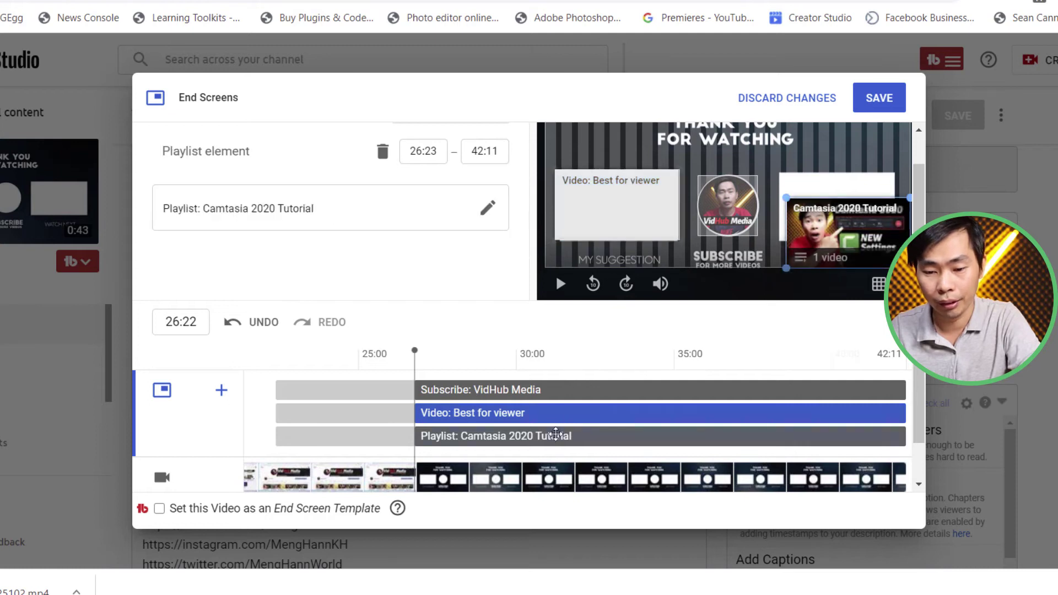
left_click_drag(853, 222, 842, 194)
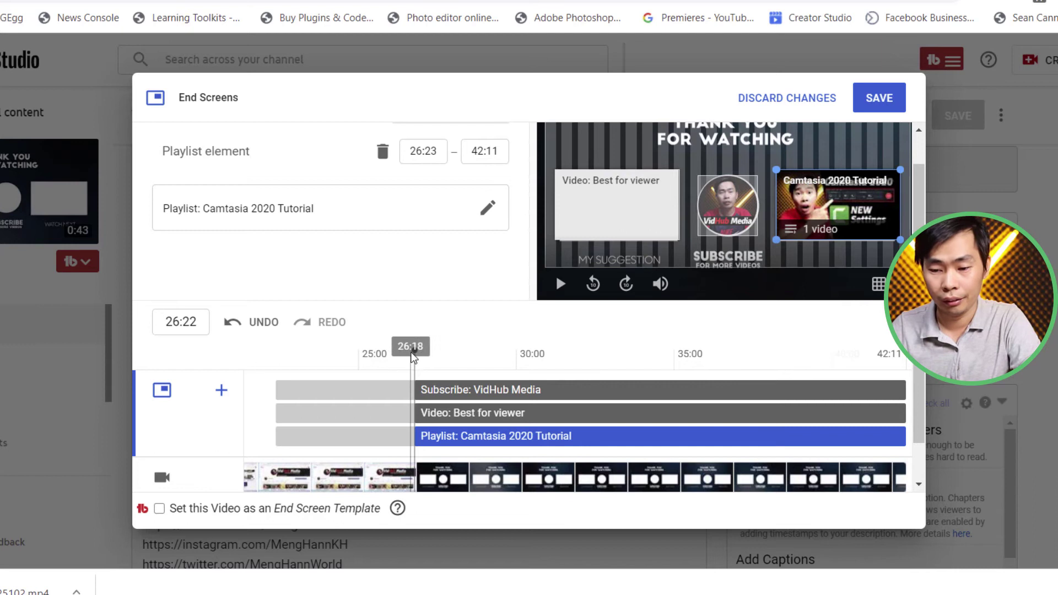
left_click(890, 100)
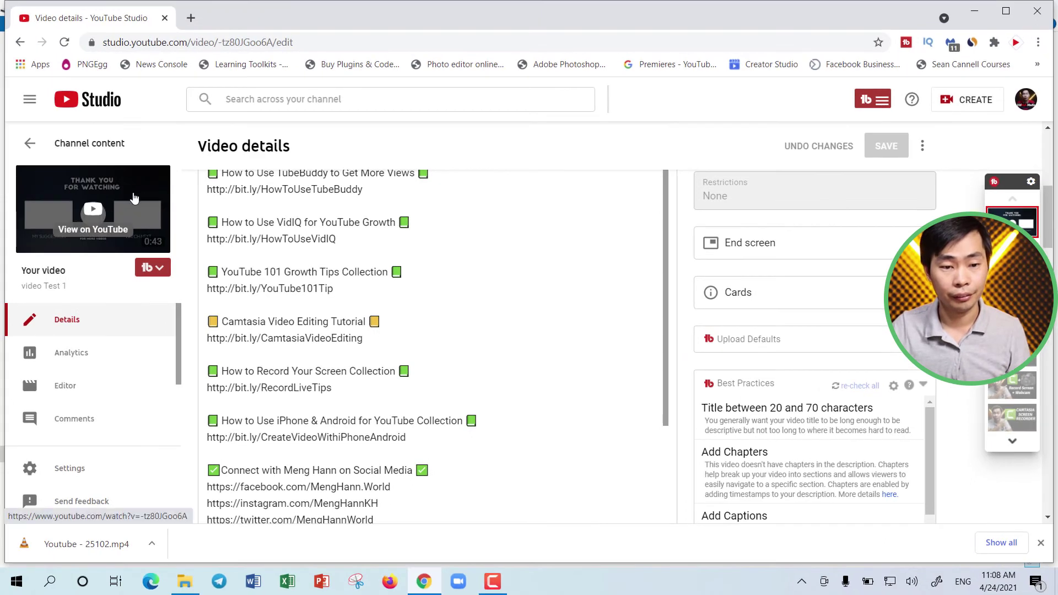
- Play video Test 1 on its YouTube watch page from about 0:18 to check the end screen elements, and close that page
left_click(138, 229)
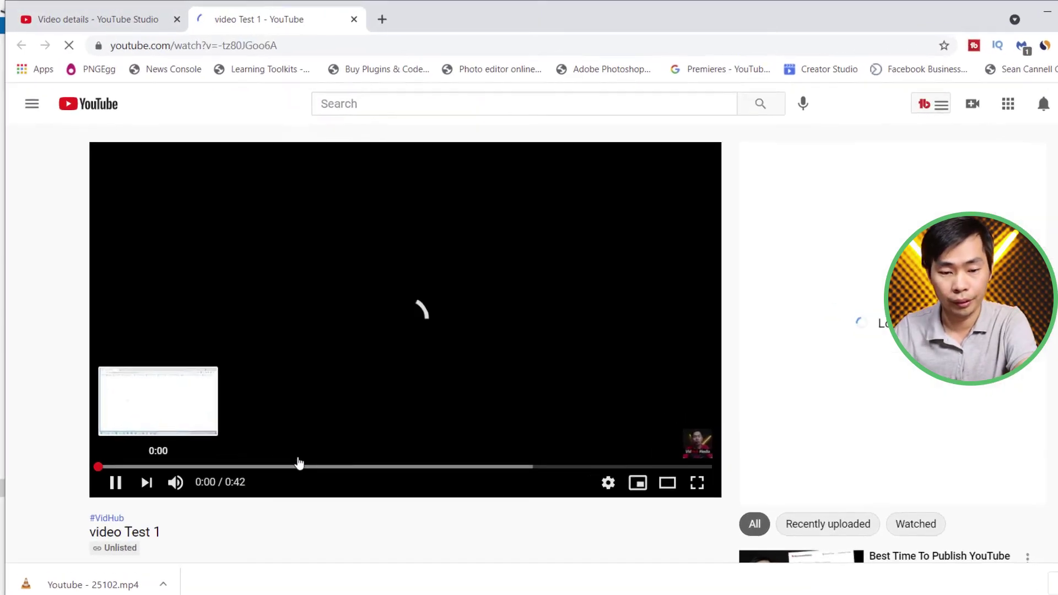
left_click(406, 516)
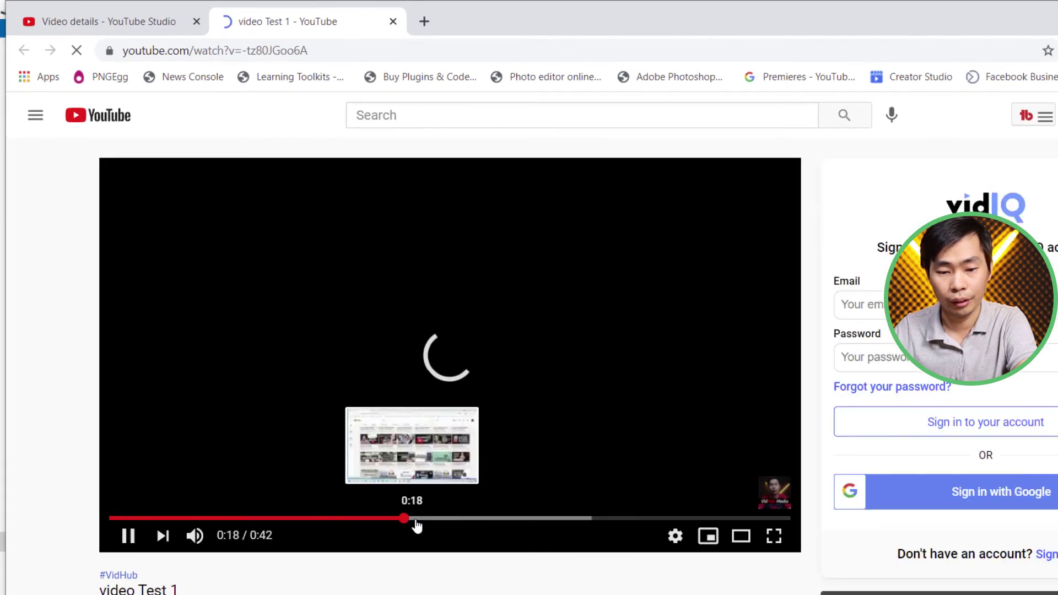
key("space")
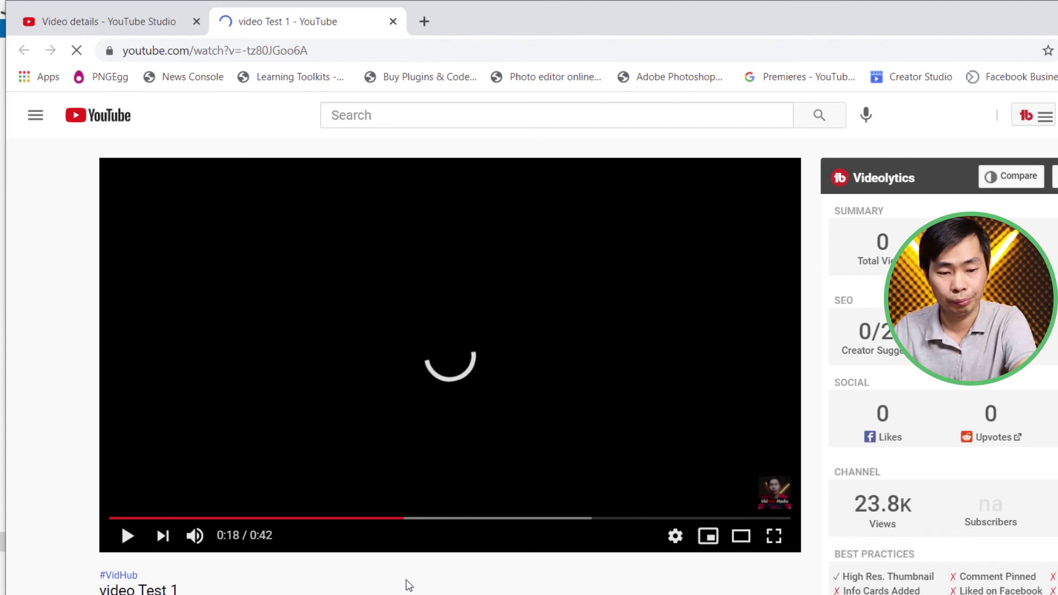
left_click(128, 542)
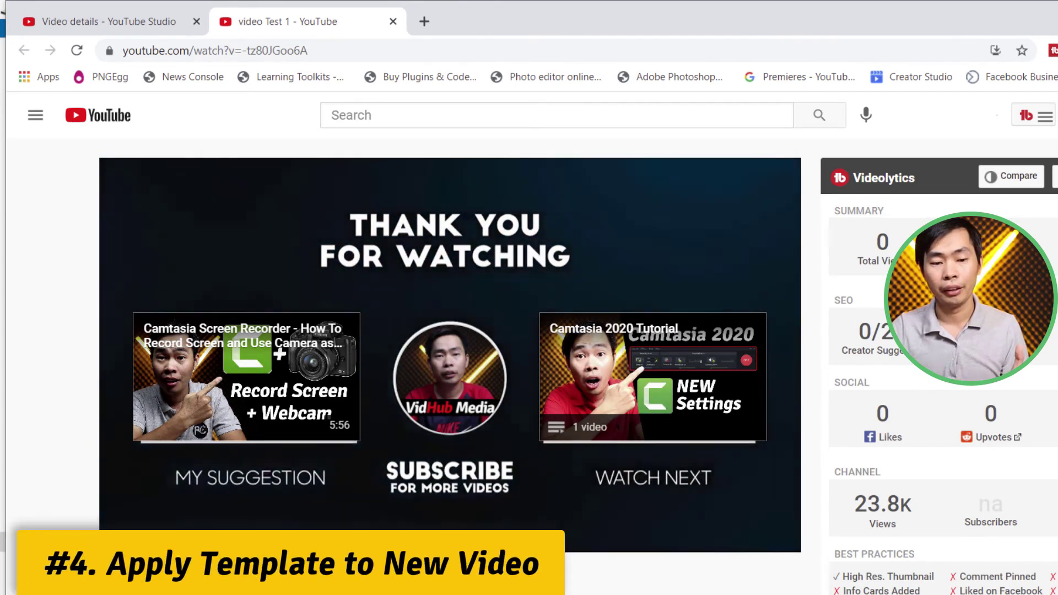
left_click(394, 21)
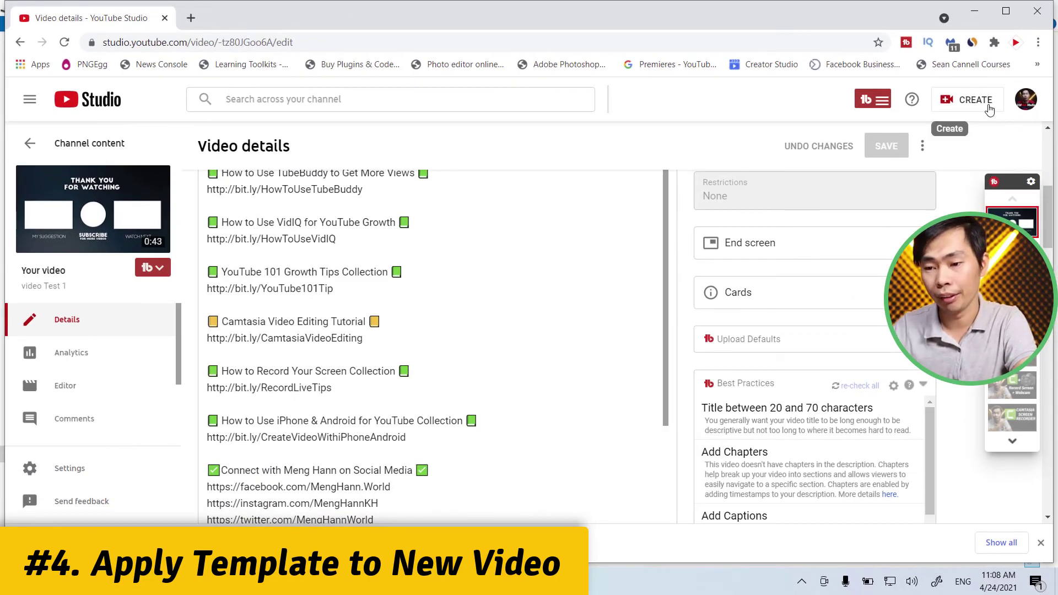
- Upload the video file Testing.mp4 to the channel
left_click(990, 110)
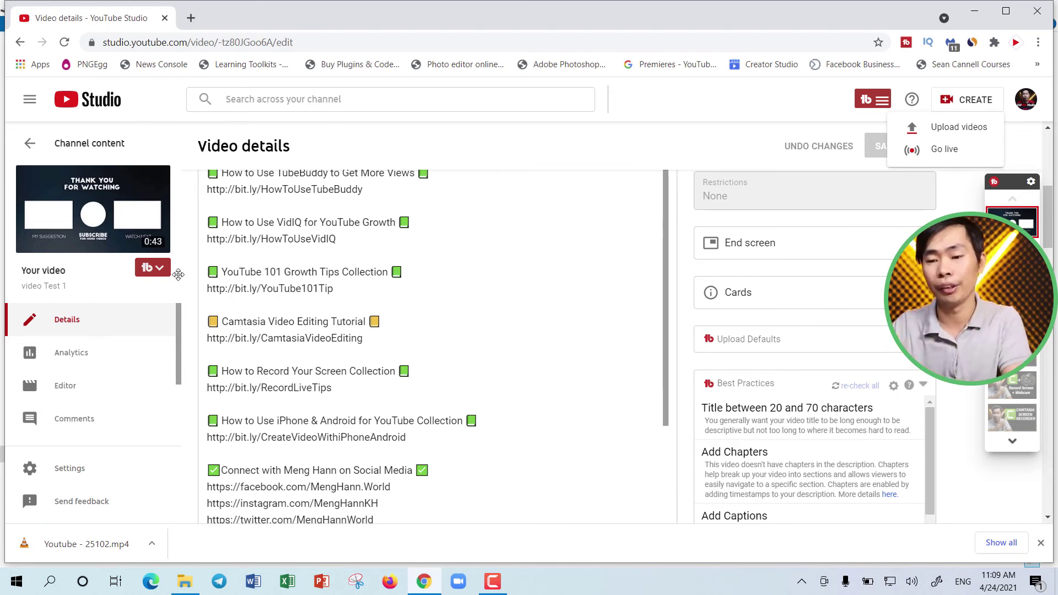
left_click(948, 132)
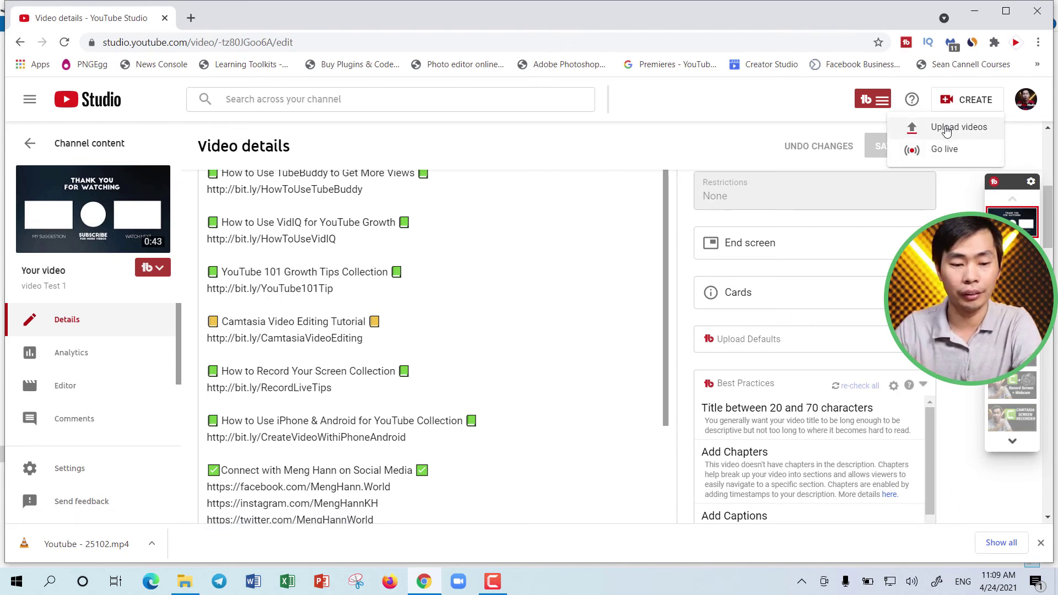
left_click(947, 129)
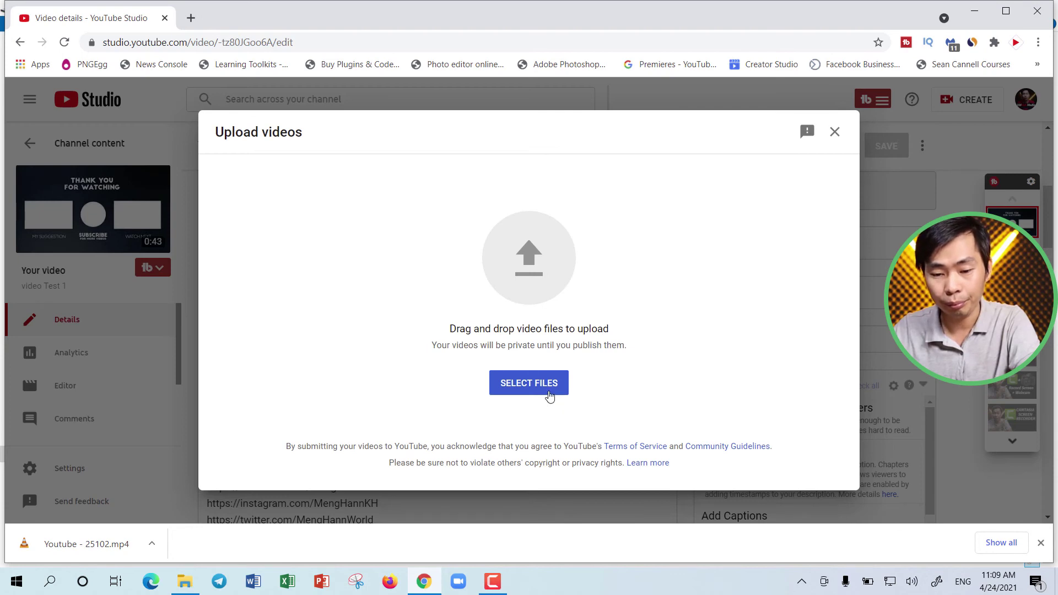
left_click(528, 380)
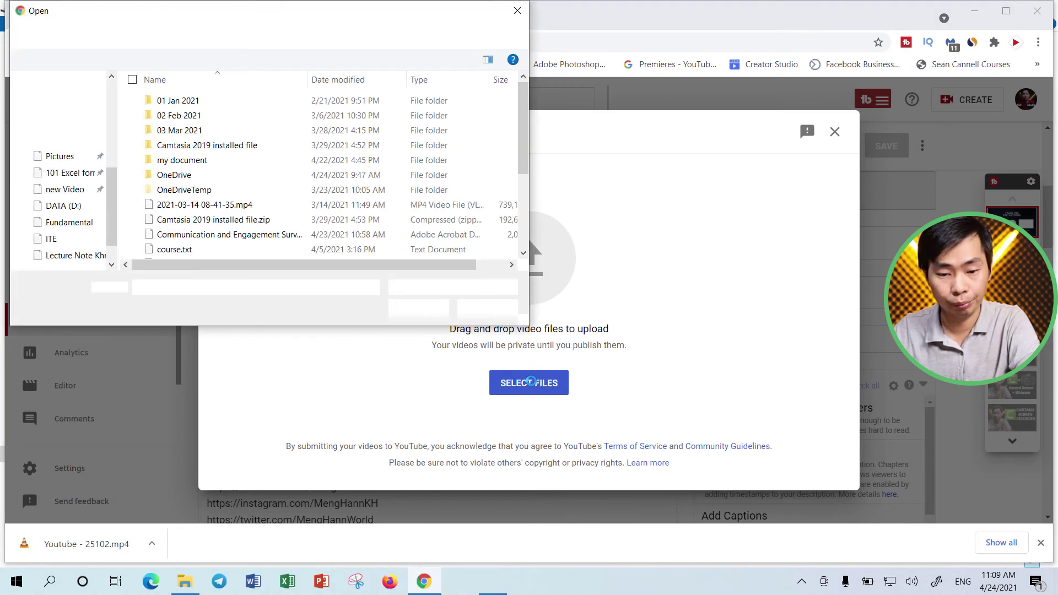
scroll(338, 196, "down", 3)
left_click(326, 212)
left_click(419, 308)
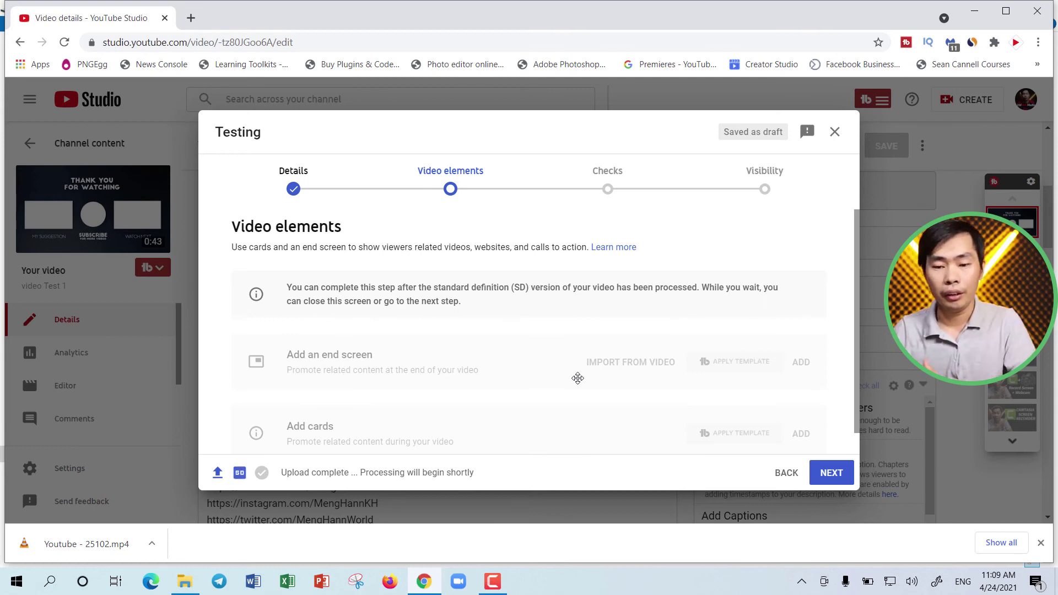
- Advance the Testing upload past video elements and checks, and save it with Unlisted visibility
scroll(489, 330, "down", 1)
mouse_move(627, 341)
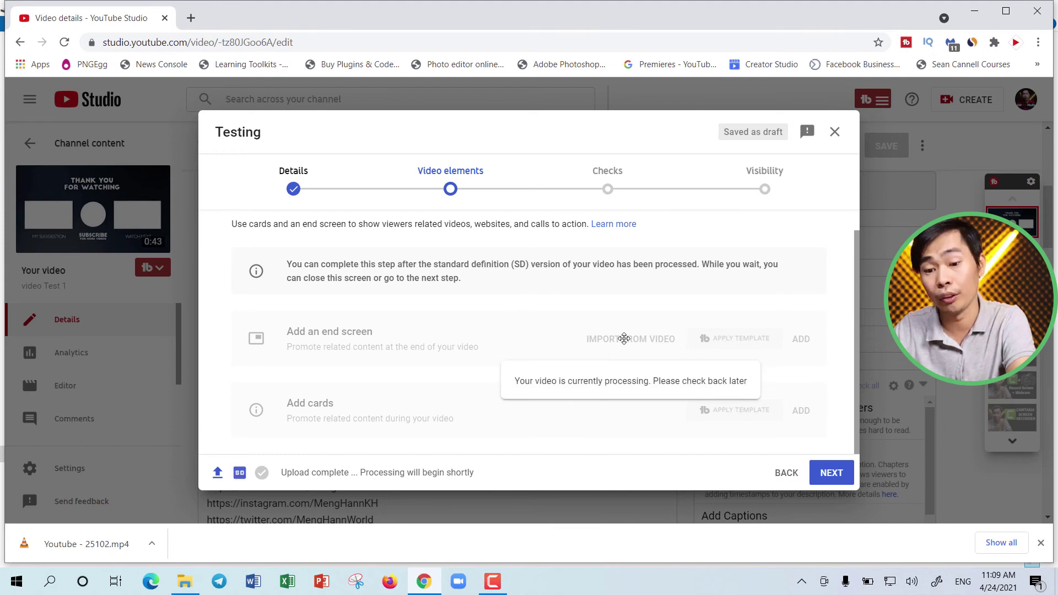
left_click(835, 480)
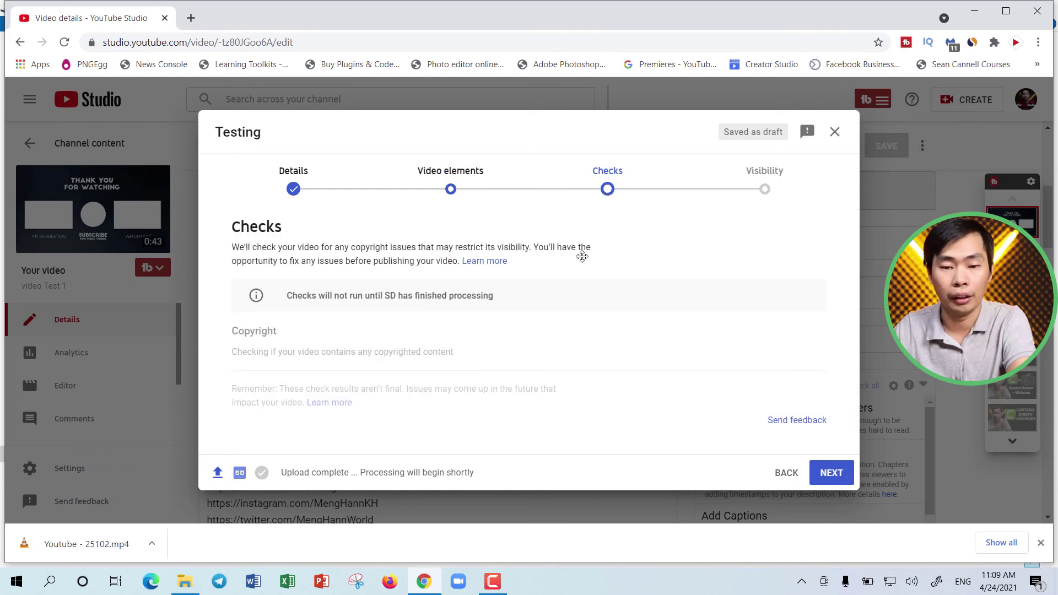
left_click(837, 478)
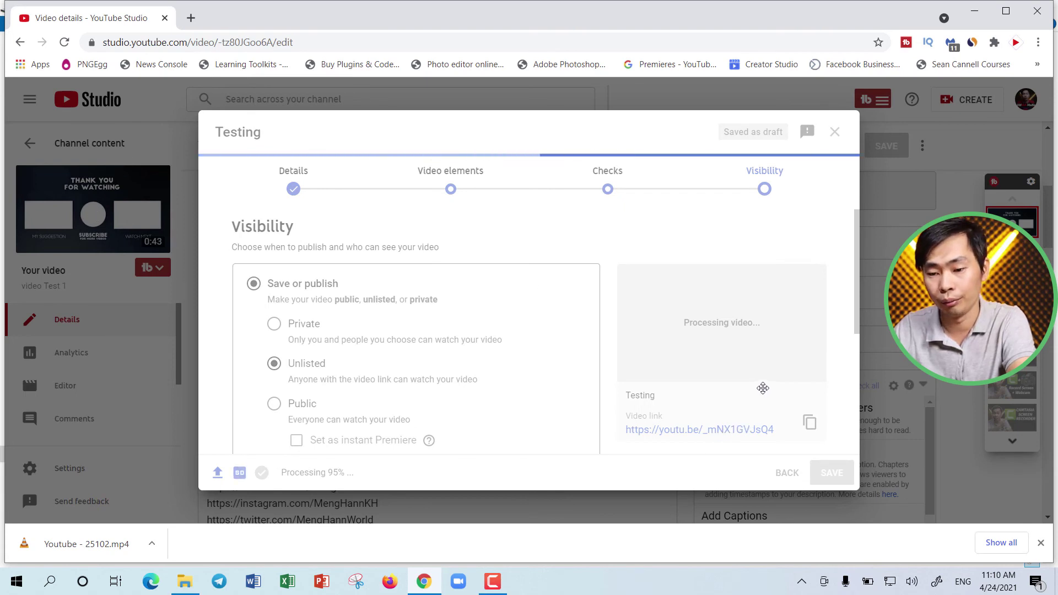
key("Escape")
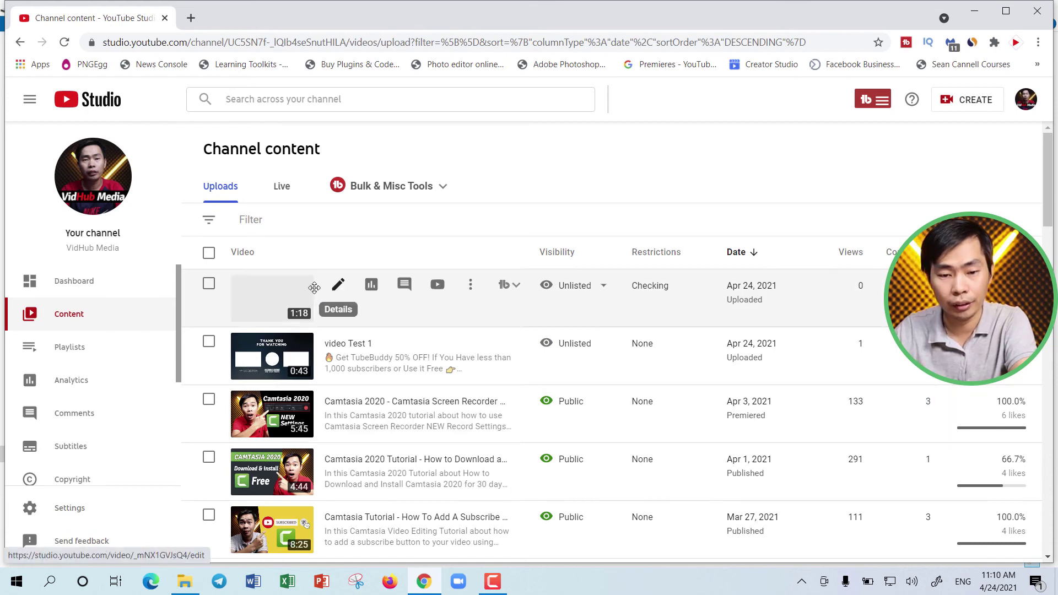
- Open the end screen editor from the Testing video's details and import the end screen from video Test 1
left_click(338, 290)
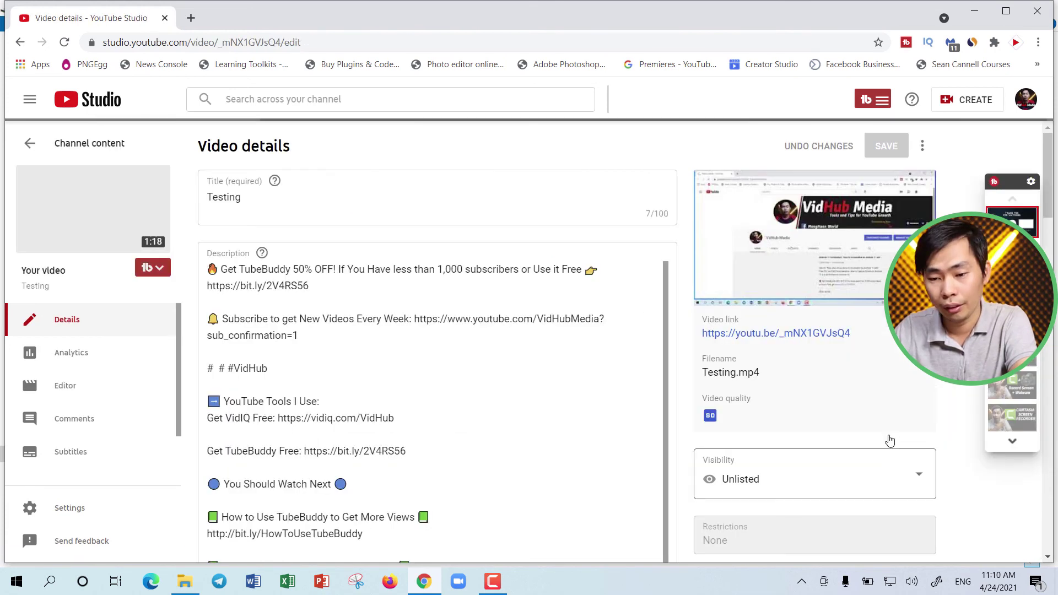
scroll(290, 316, "down", 5)
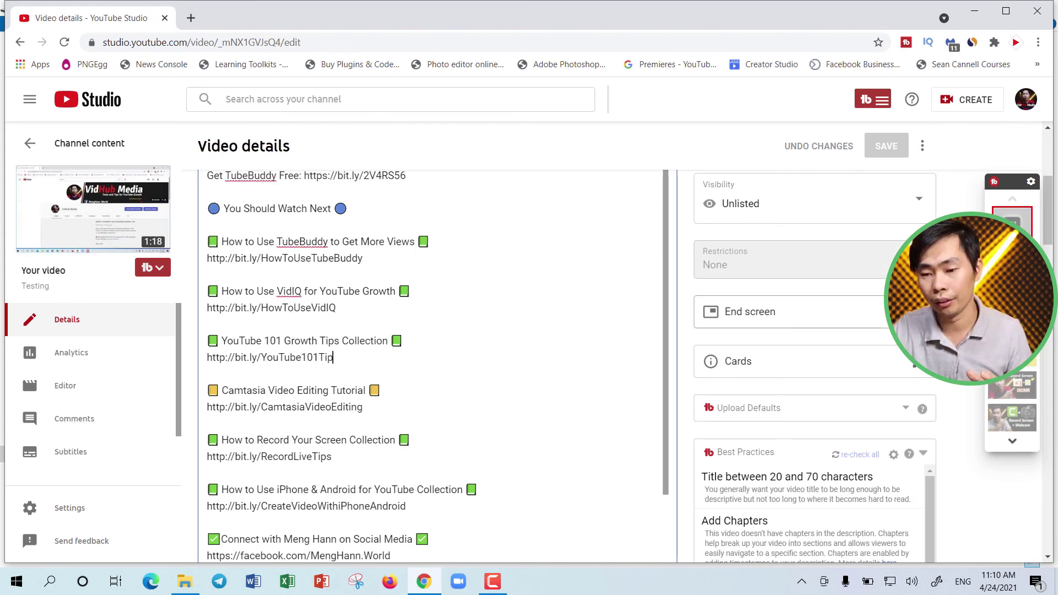
left_click(771, 311)
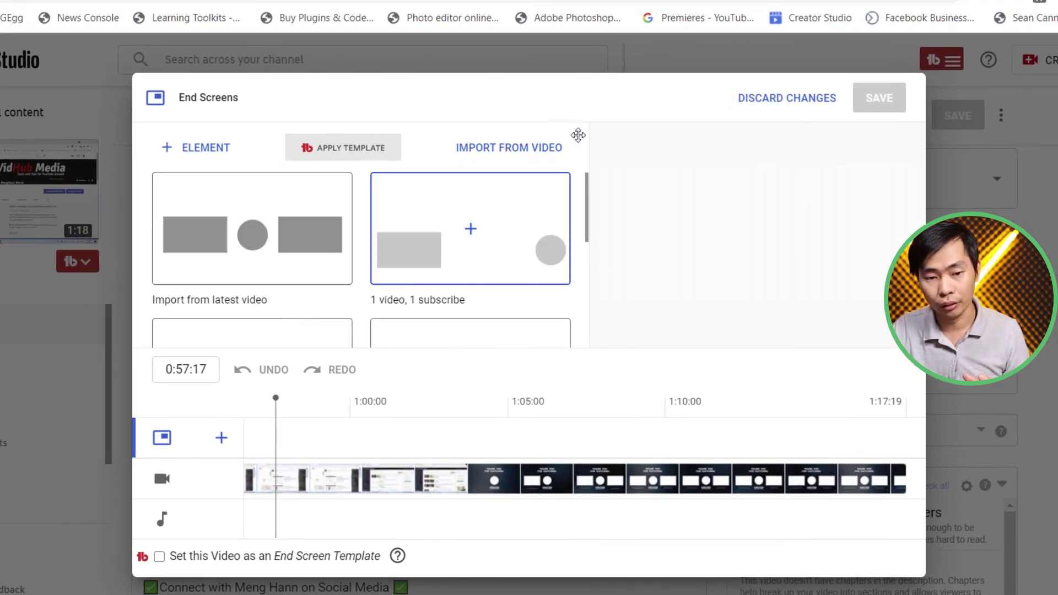
left_click(534, 149)
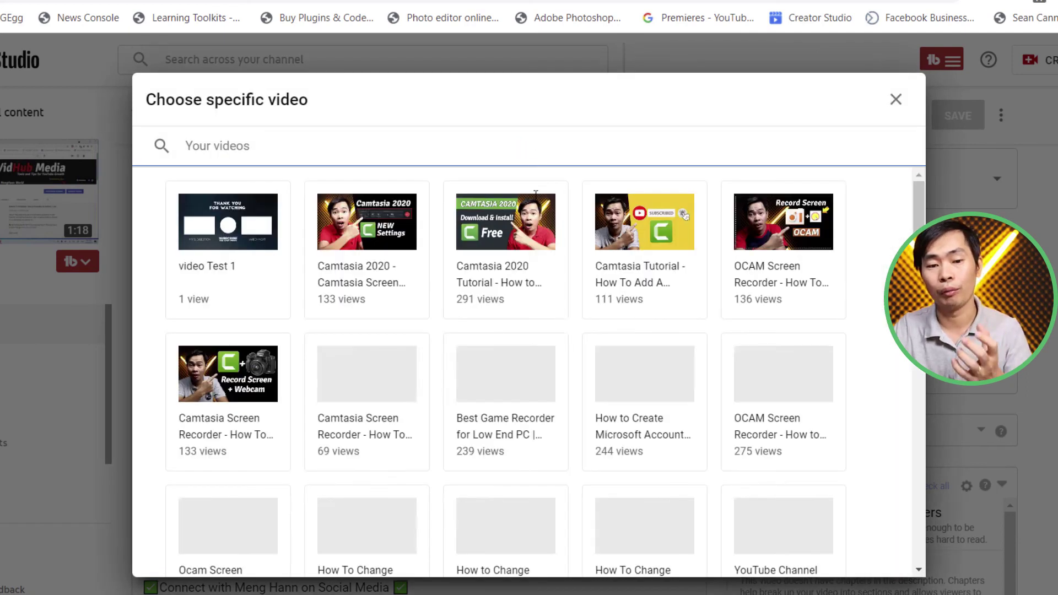
left_click(220, 238)
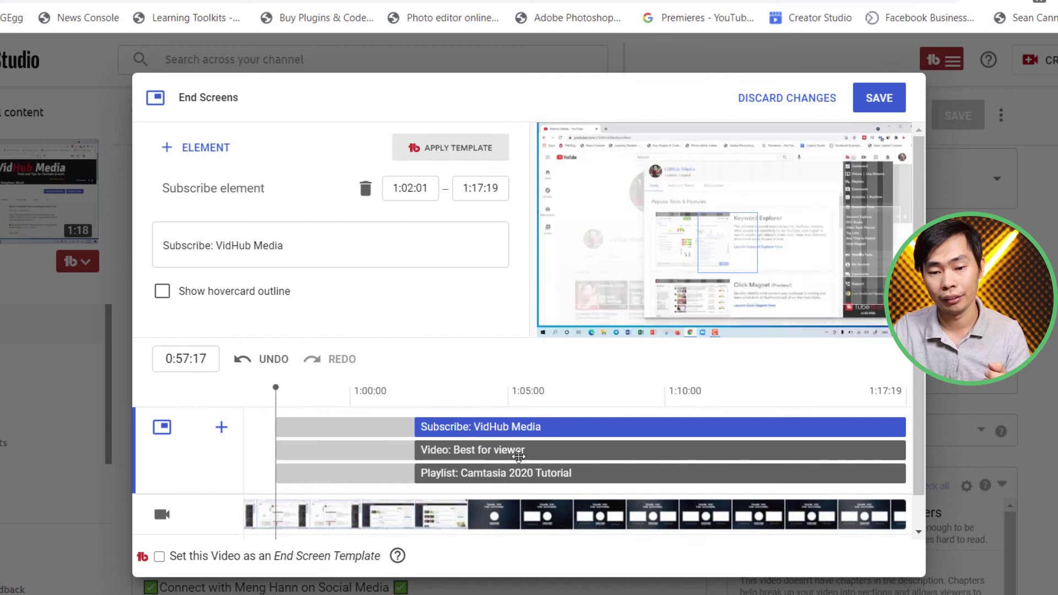
- Review the imported elements, switch the playlist element to Camtasia Video Editing Tutorial, and save the end screen
left_click(521, 450)
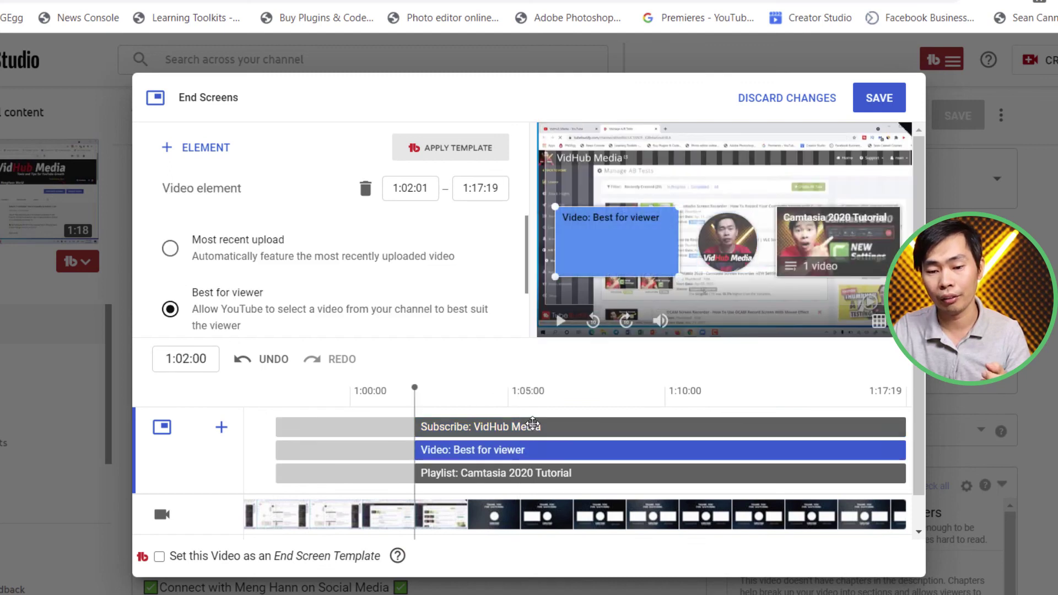
left_click(533, 426)
left_click(550, 472)
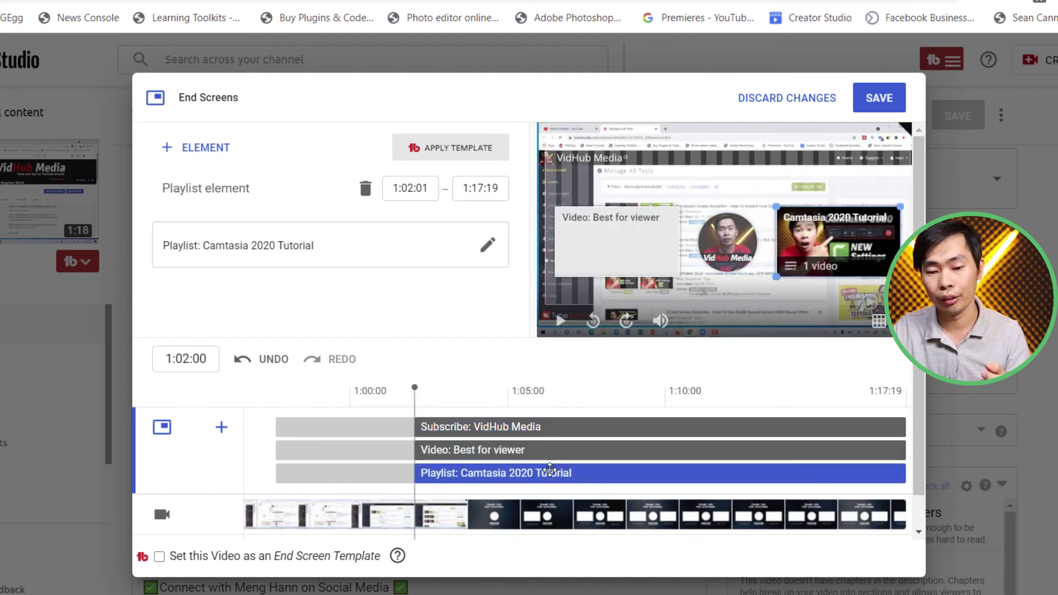
left_click(488, 247)
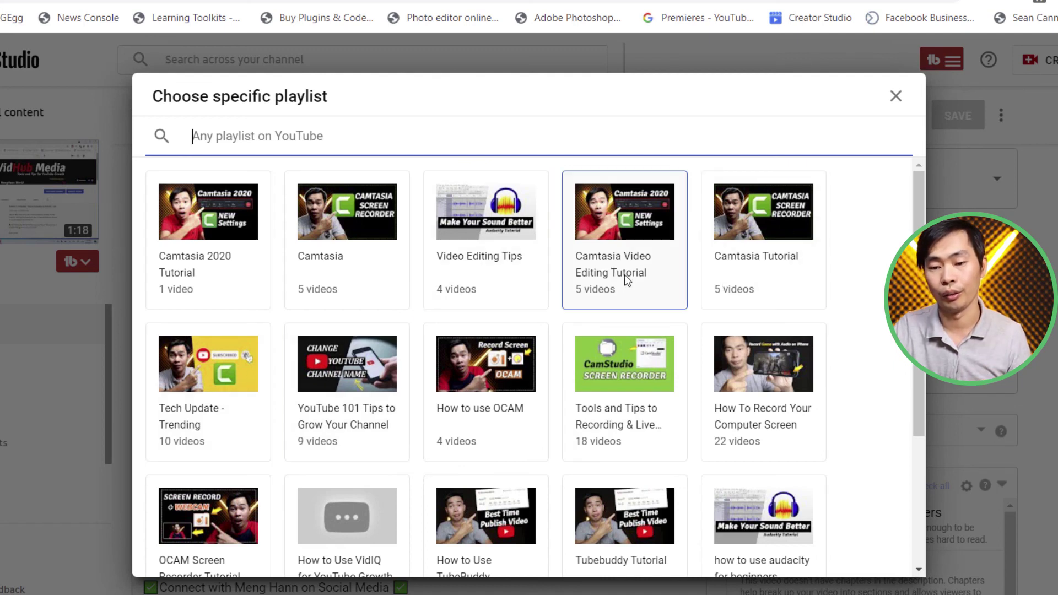
left_click(638, 262)
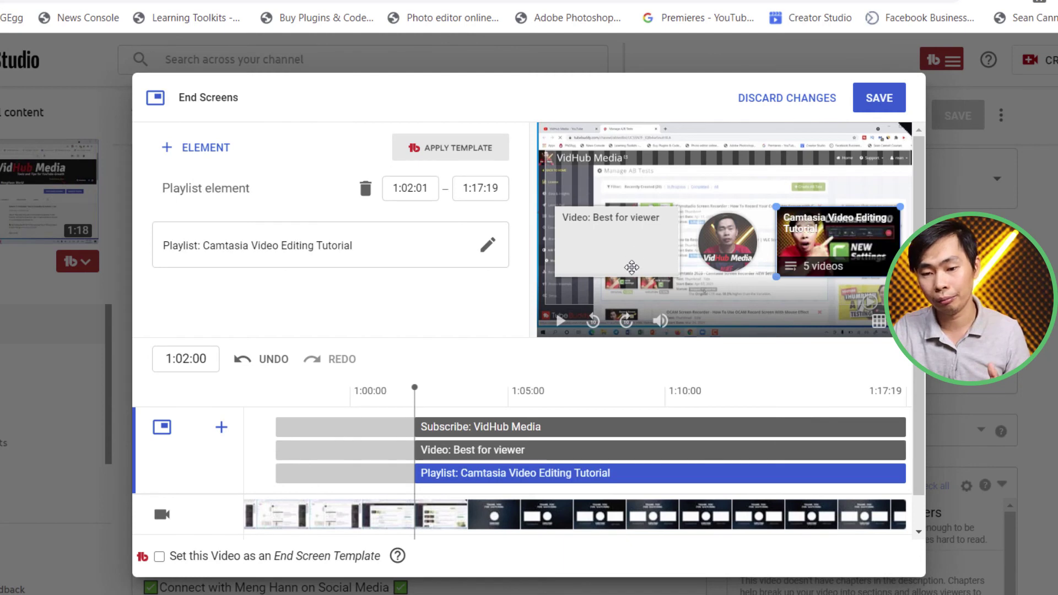
left_click(885, 100)
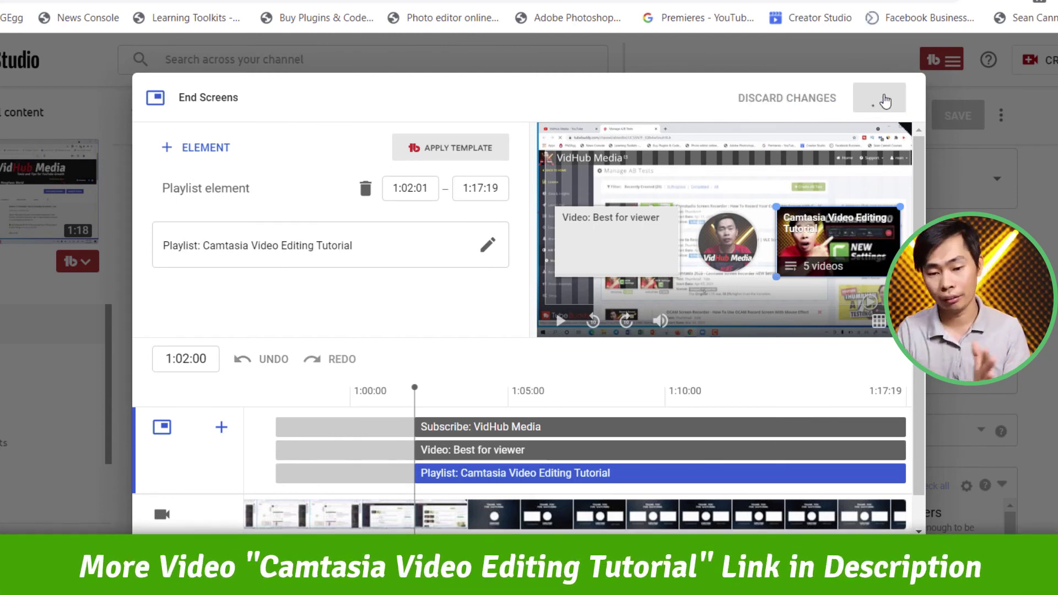